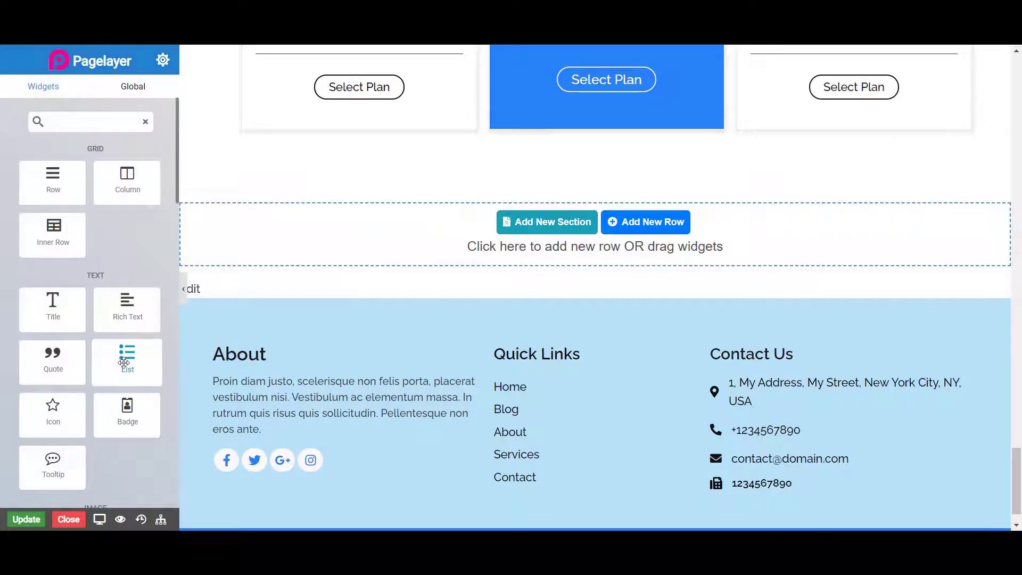
Drag a List widget onto the page just below the pricing plans.
drag(124, 362, 399, 137)
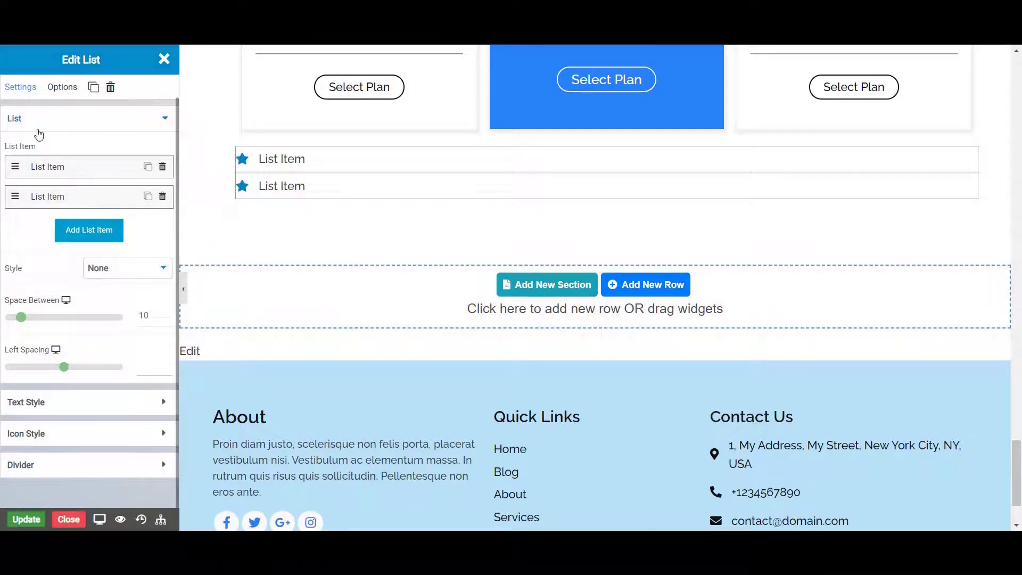
Rename the first list item to option1.
click(53, 169)
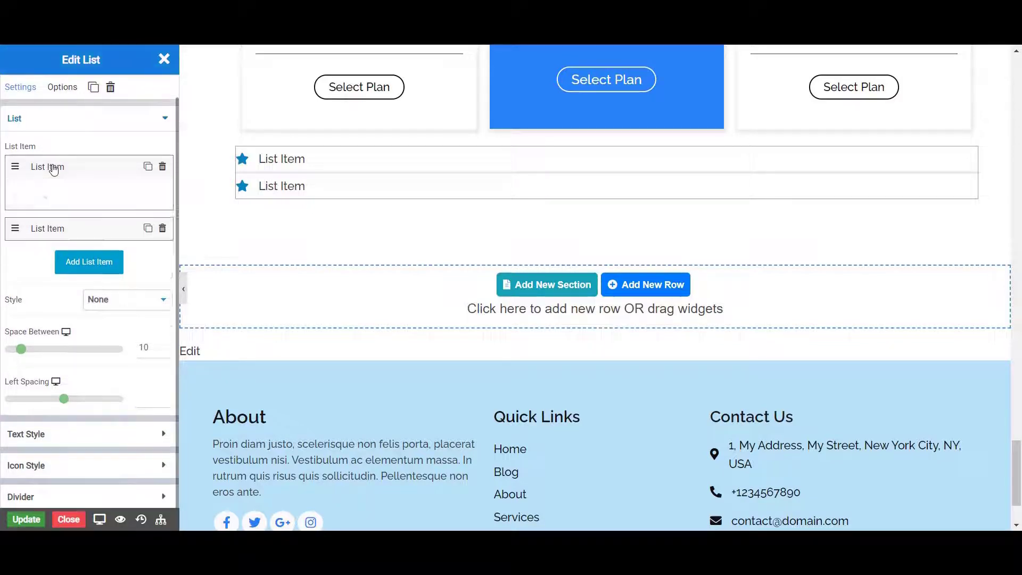
click(55, 254)
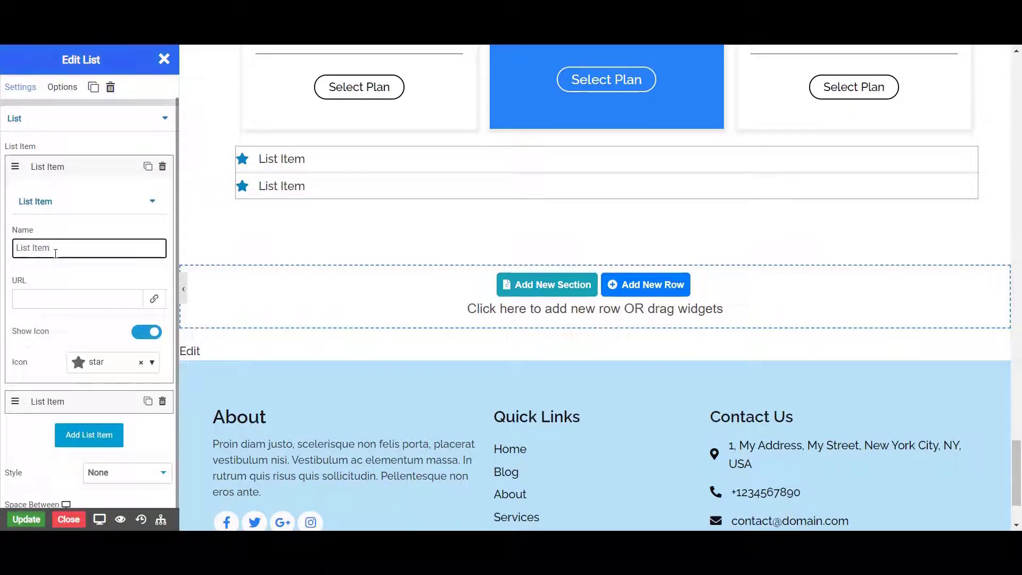
key(BackSpace)
key(BackSpace)
key(BackSpace)
key(BackSpace)
key(BackSpace)
key(BackSpace)
key(BackSpace)
key(BackSpace)
key(BackSpace)
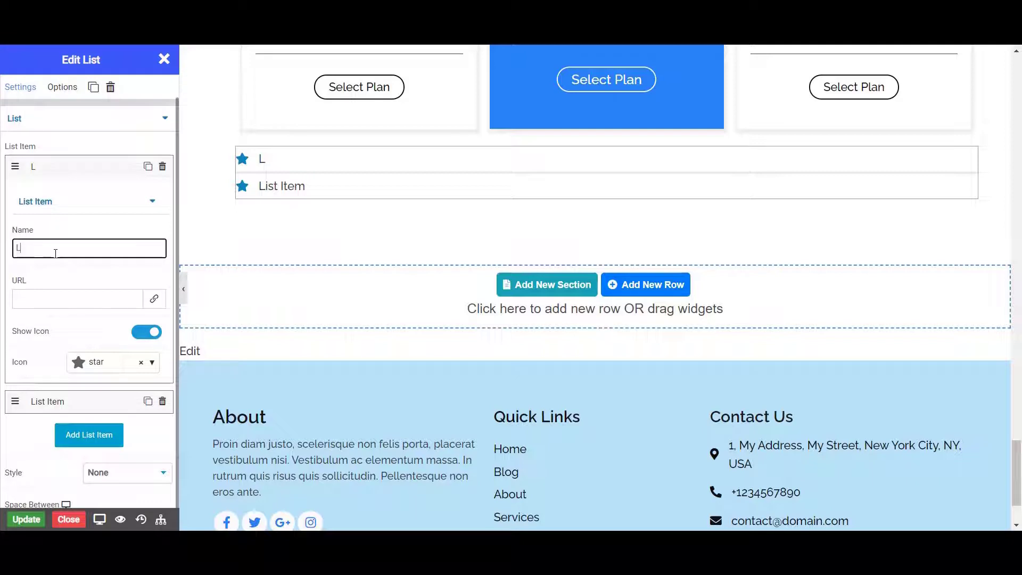
text(opti)
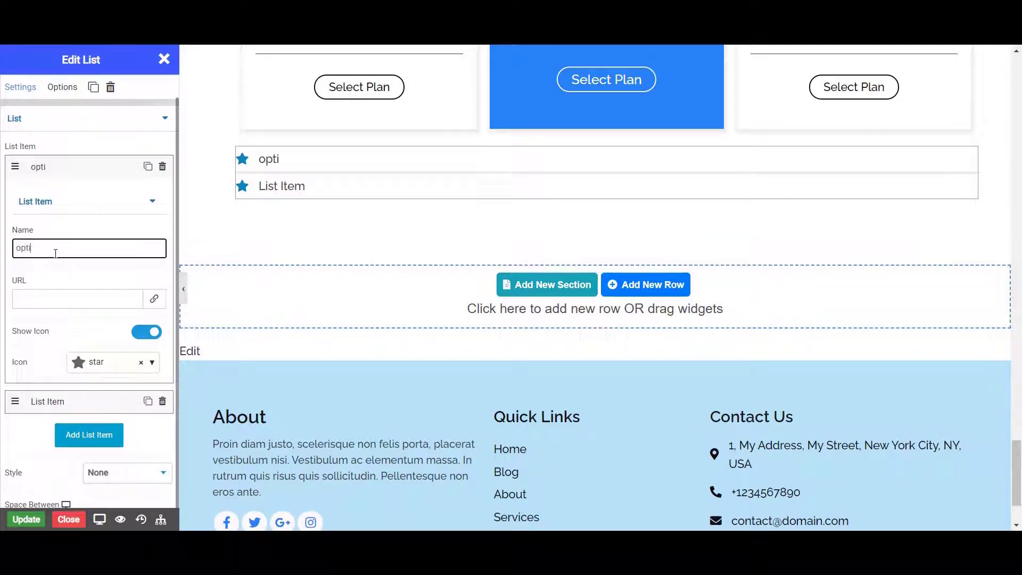
text(on1)
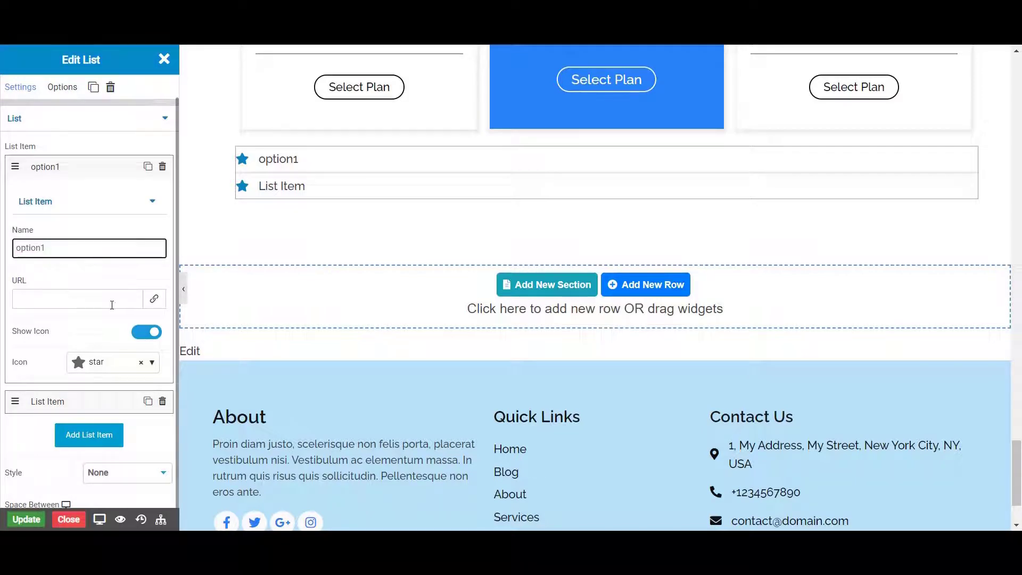
Link option1 to the Contact page.
click(152, 301)
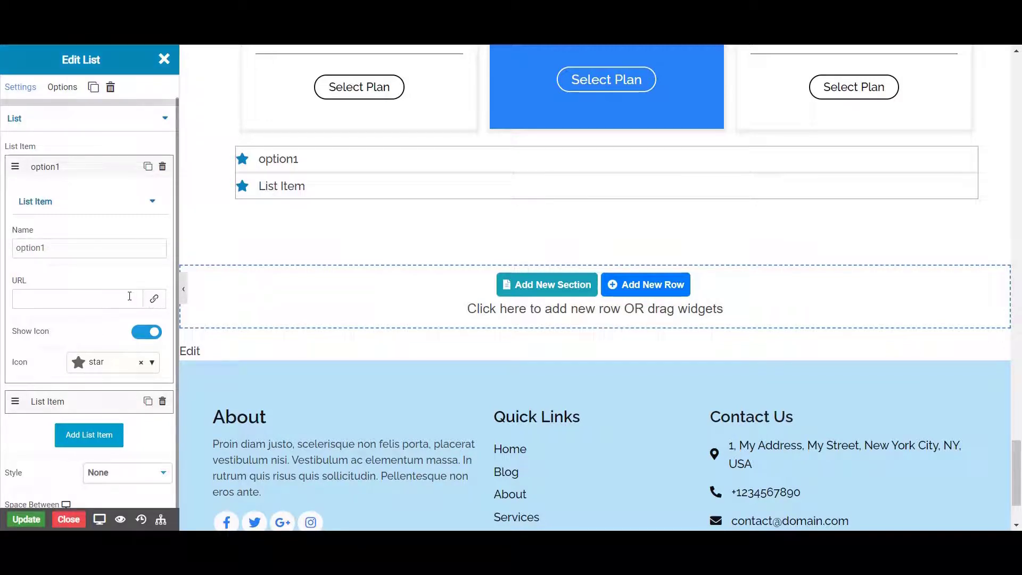
click(129, 296)
scroll(125, 297, down, 2)
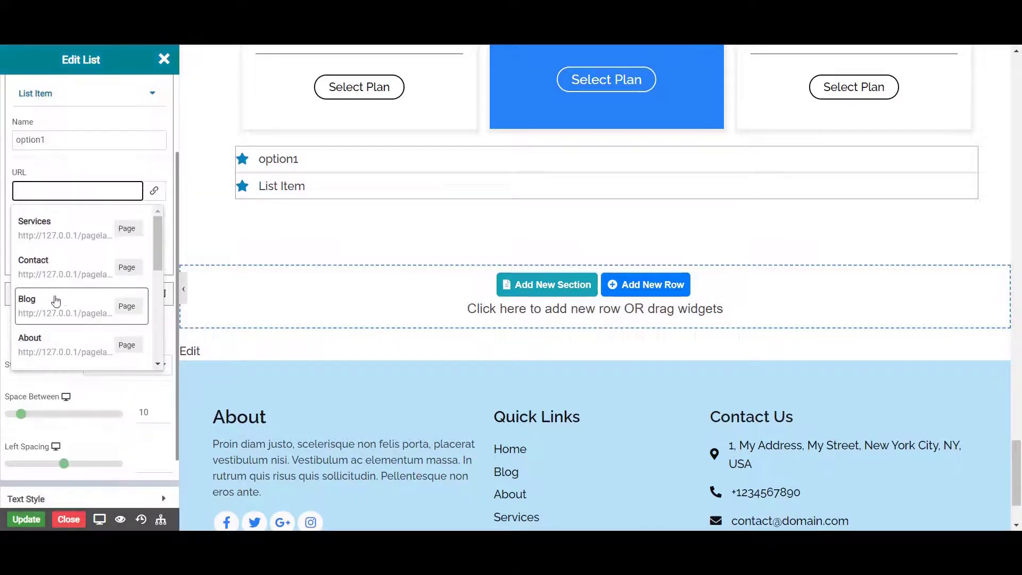
click(67, 268)
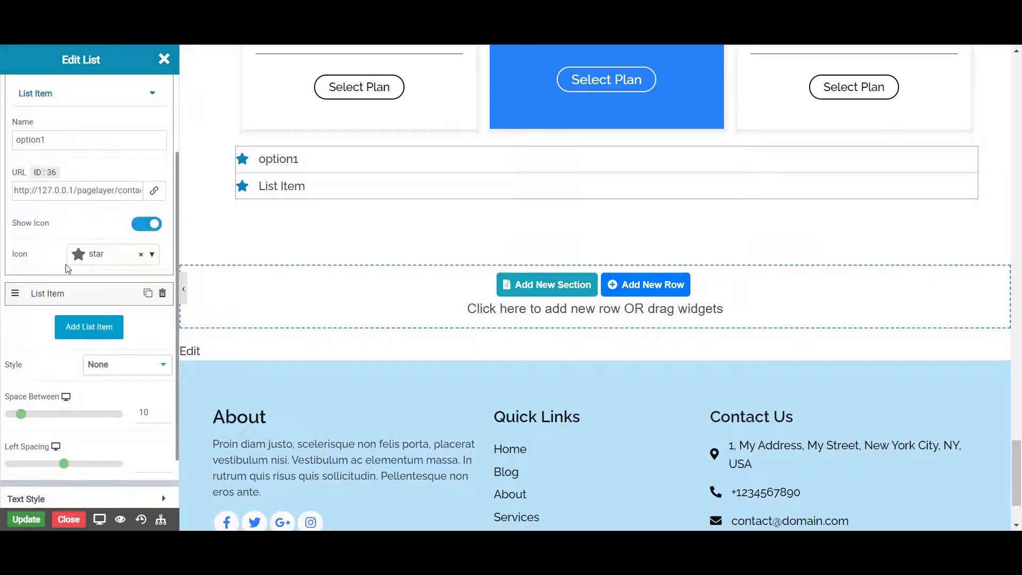
Show an icon on option1 and set it to 'adjust'.
click(138, 227)
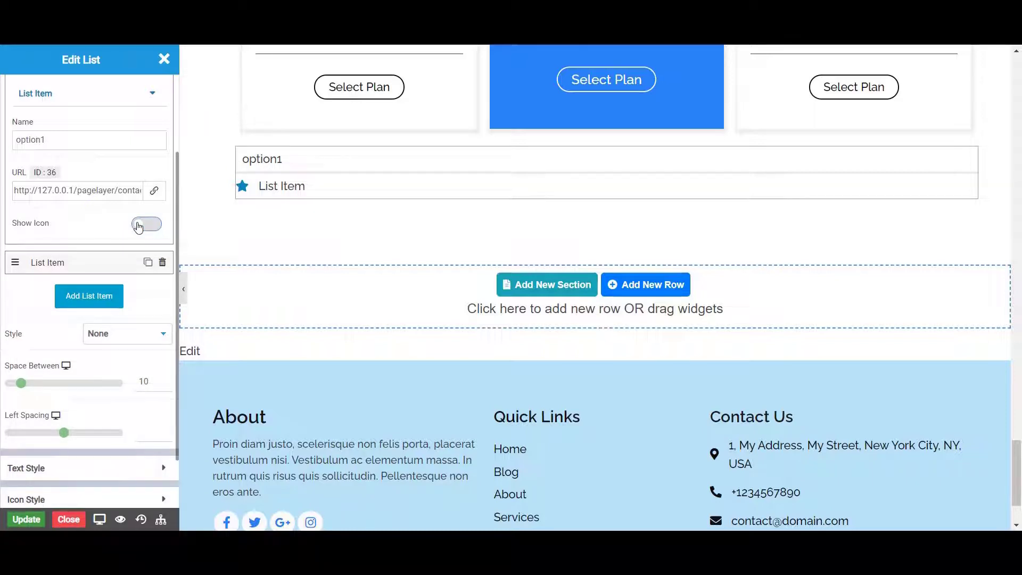
click(138, 228)
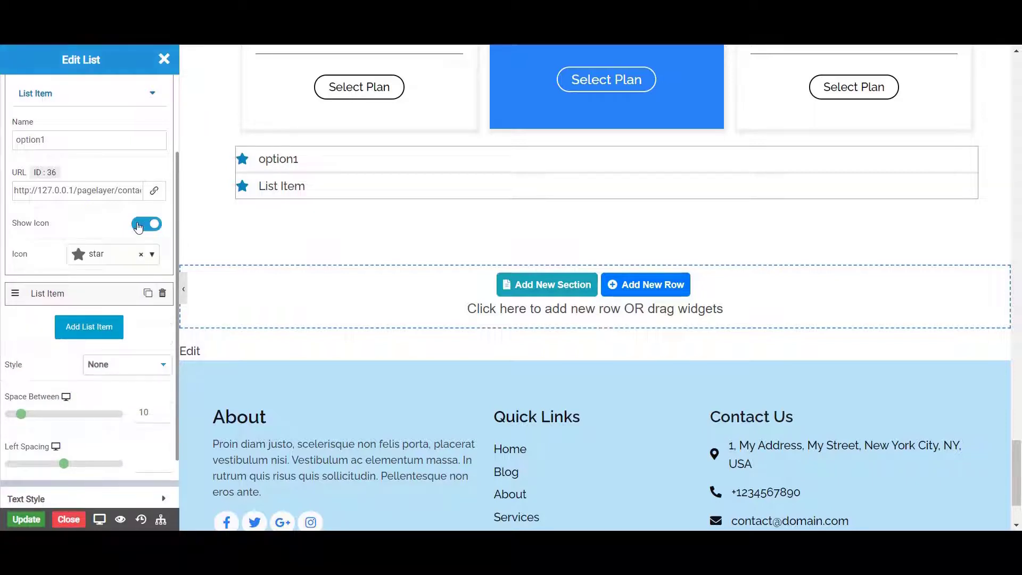
click(152, 256)
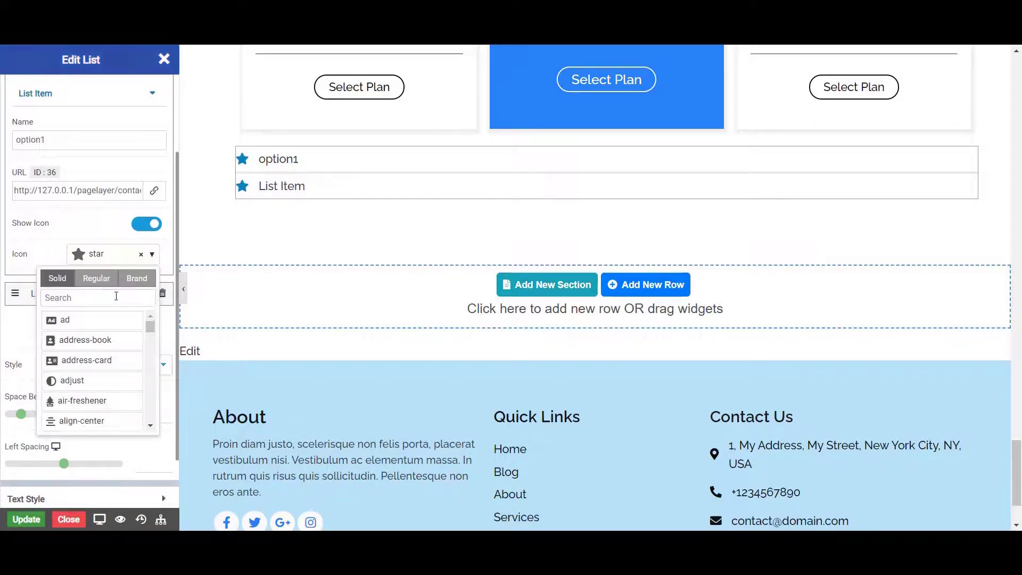
click(72, 380)
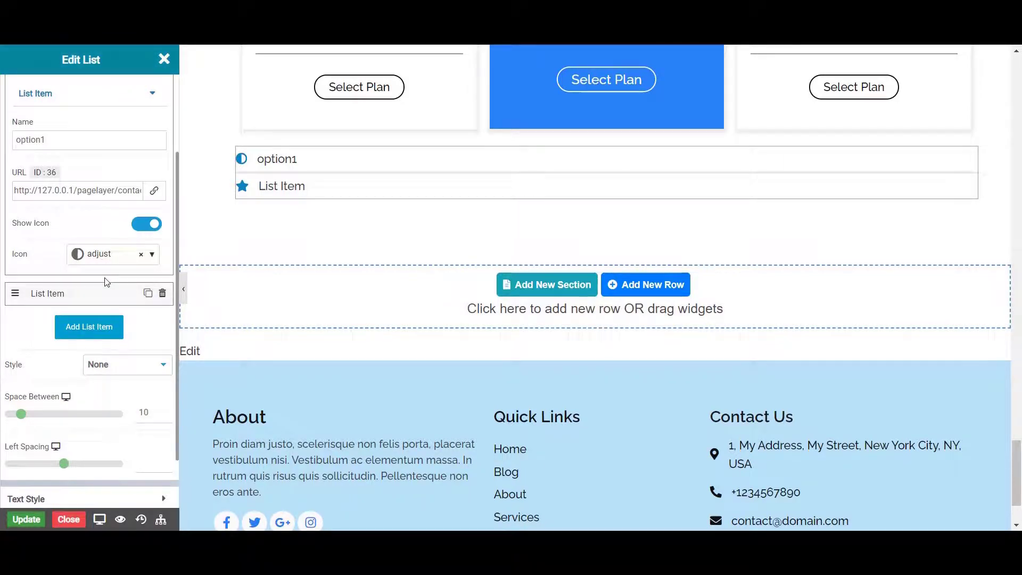
scroll(105, 279, up, 2)
click(75, 169)
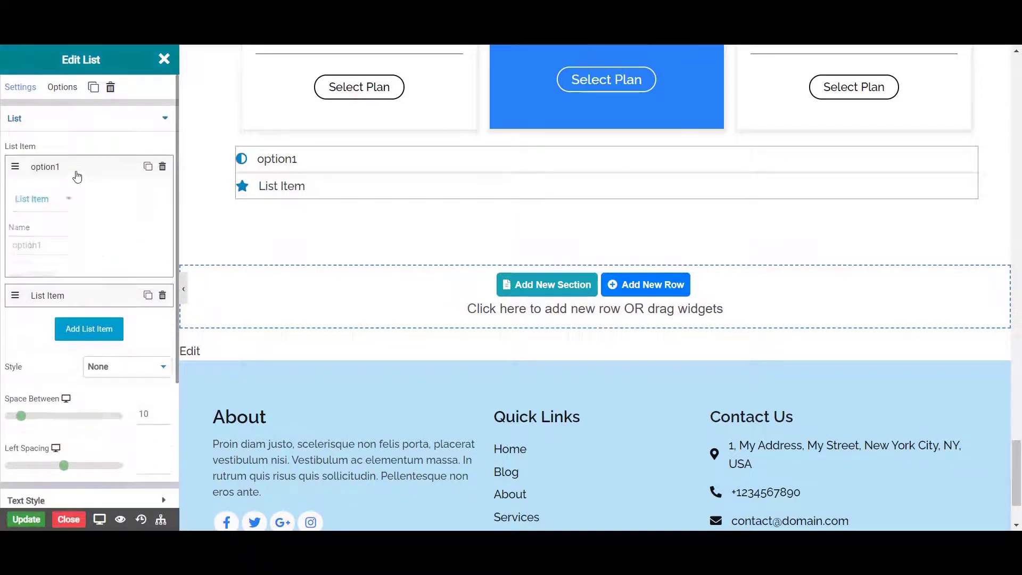
Rename the second list item to option2.
click(90, 197)
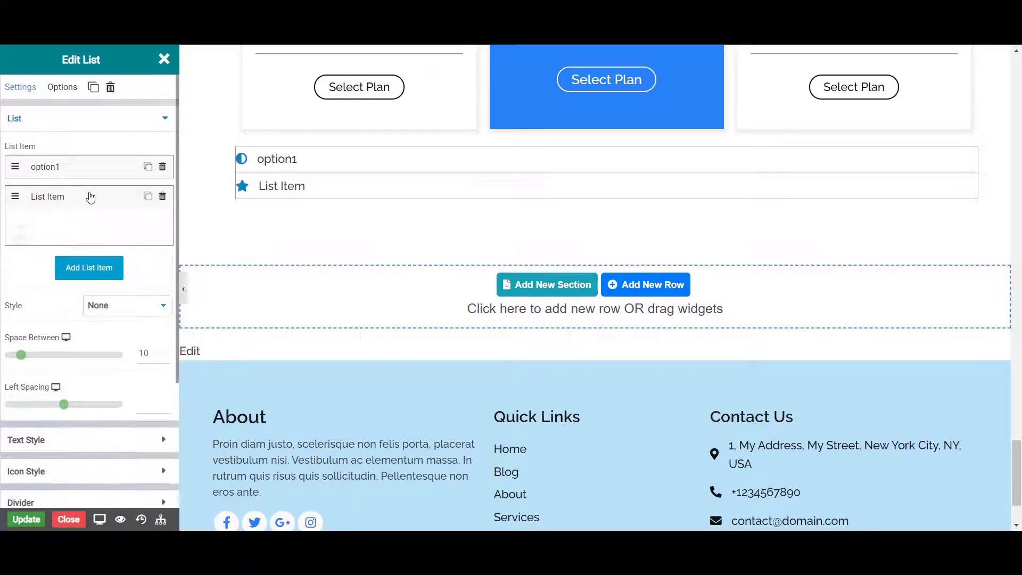
click(73, 279)
key(BackSpace)
key(BackSpace)
key(BackSpace)
key(BackSpace)
key(BackSpace)
key(BackSpace)
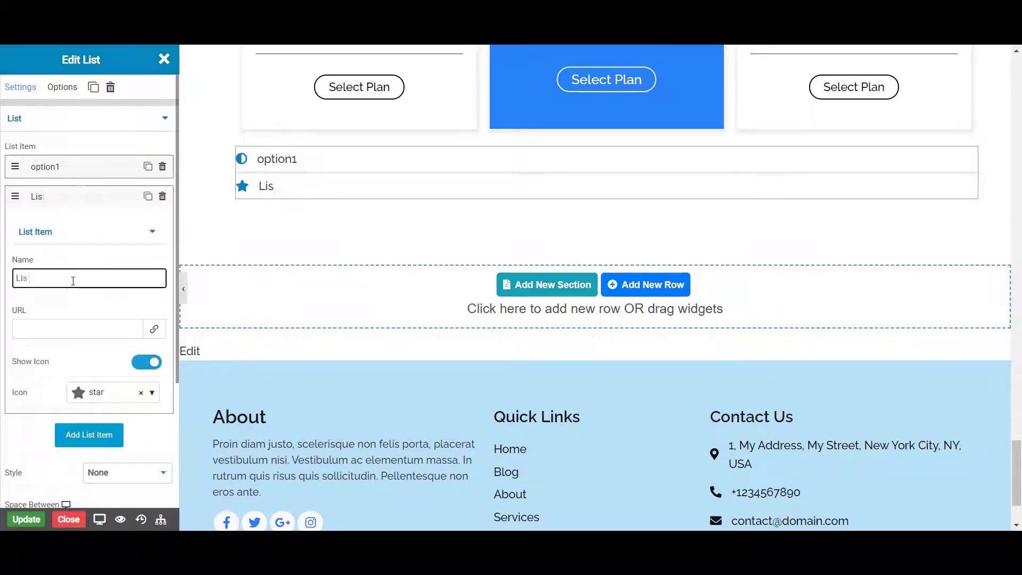
key(BackSpace)
text(optio)
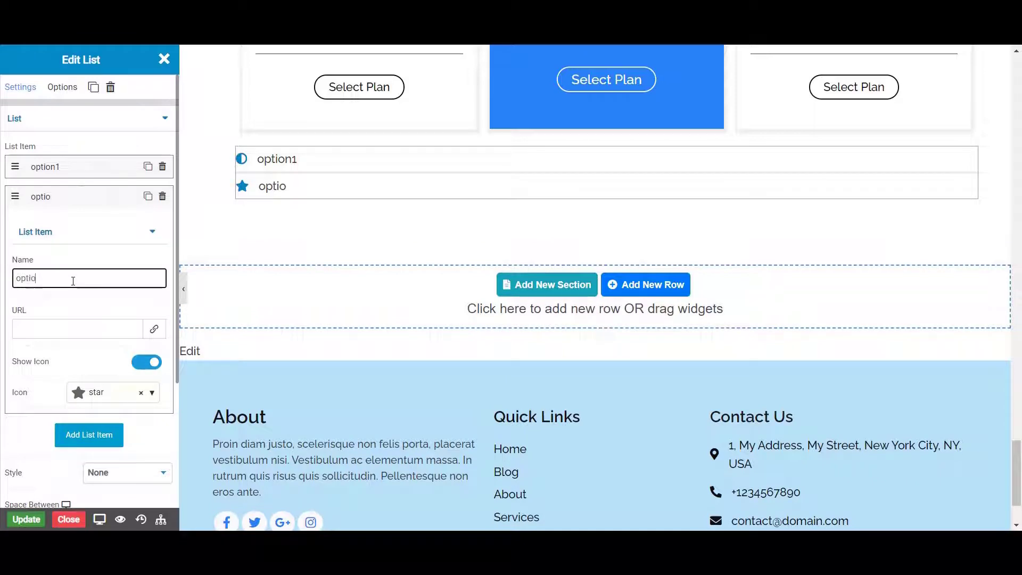
text(n2)
Give option2 the 'adjust' icon.
click(151, 393)
scroll(84, 478, down, 3)
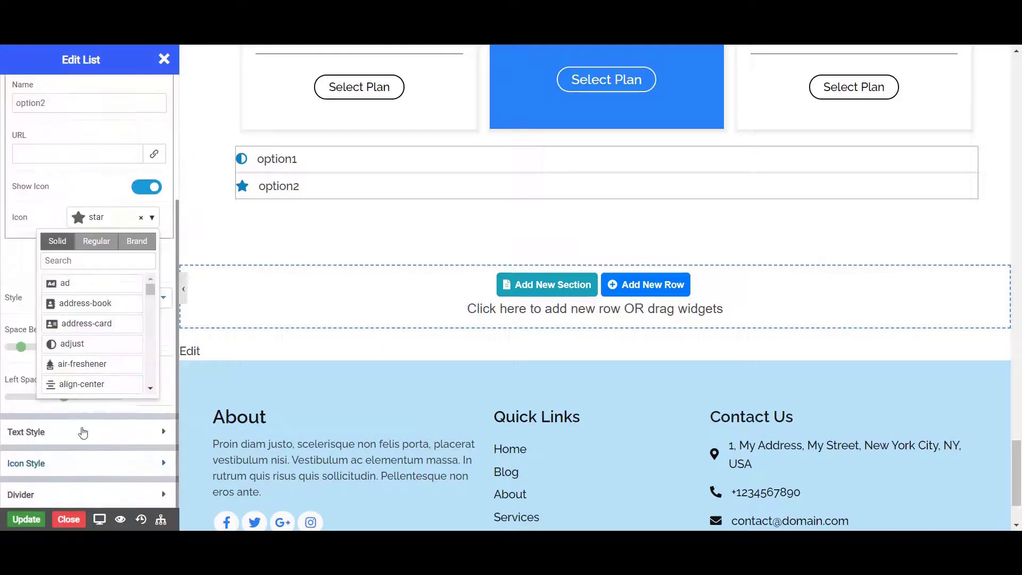
click(88, 345)
scroll(71, 228, up, 3)
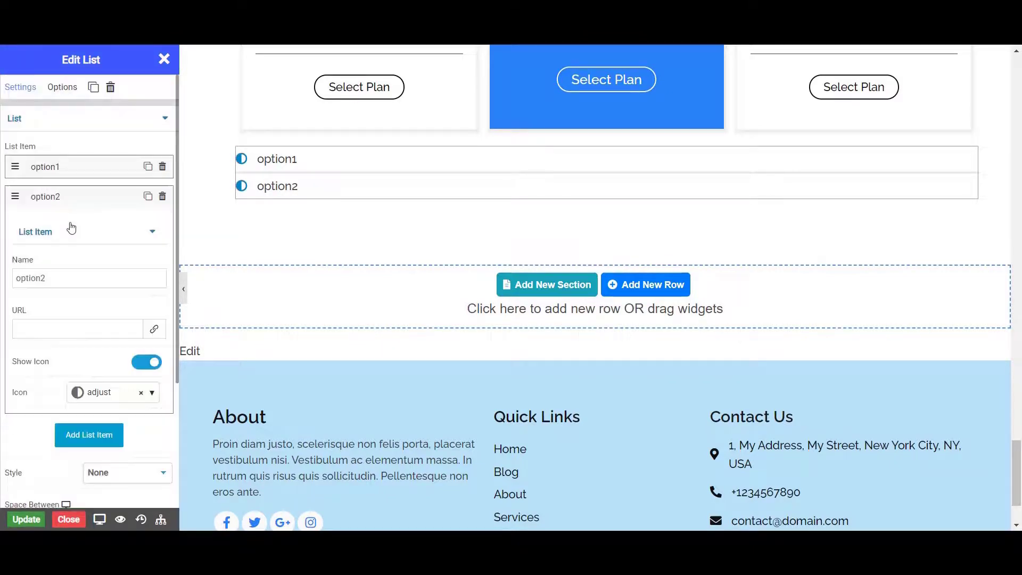
click(72, 206)
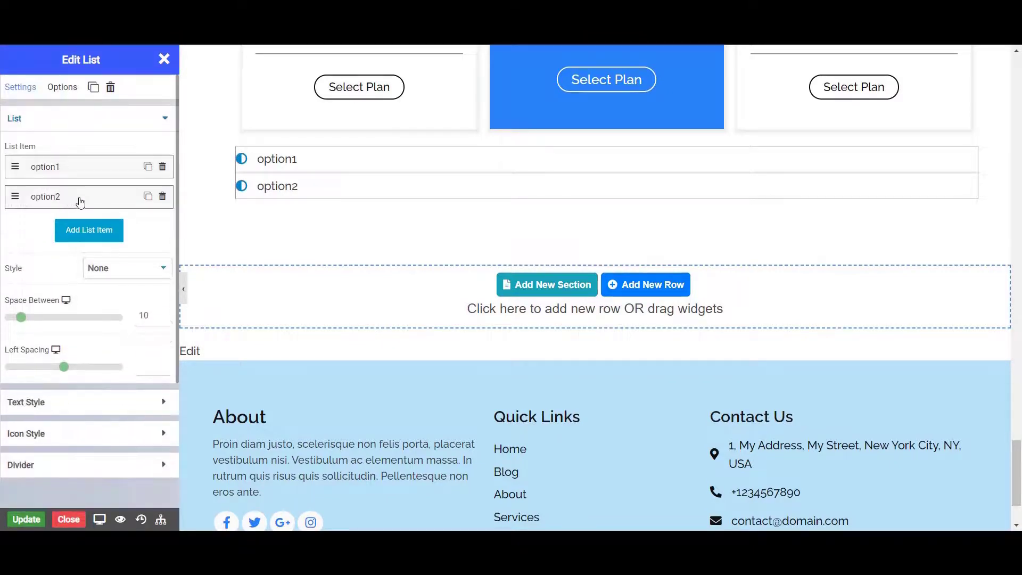
click(149, 197)
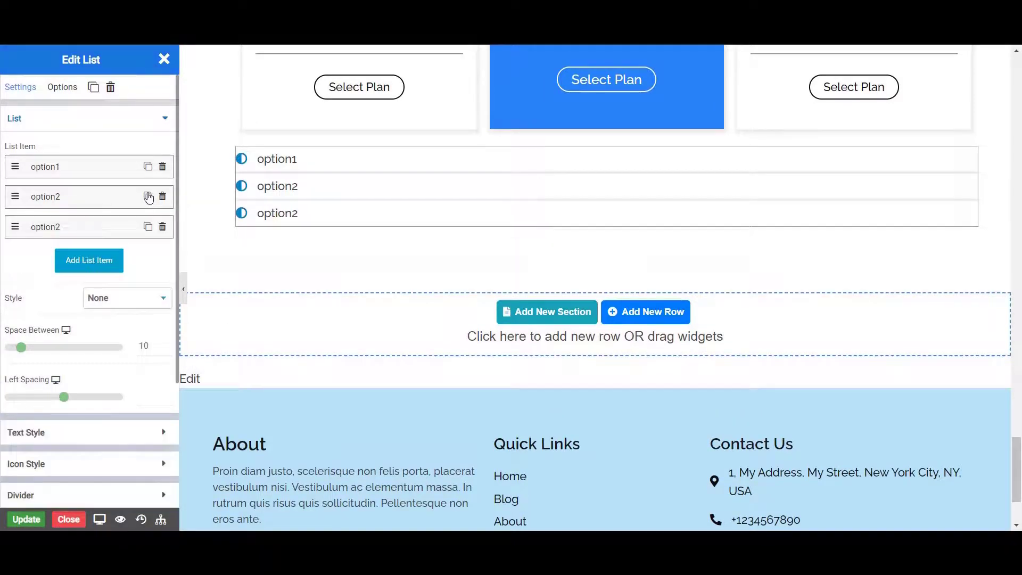
click(162, 227)
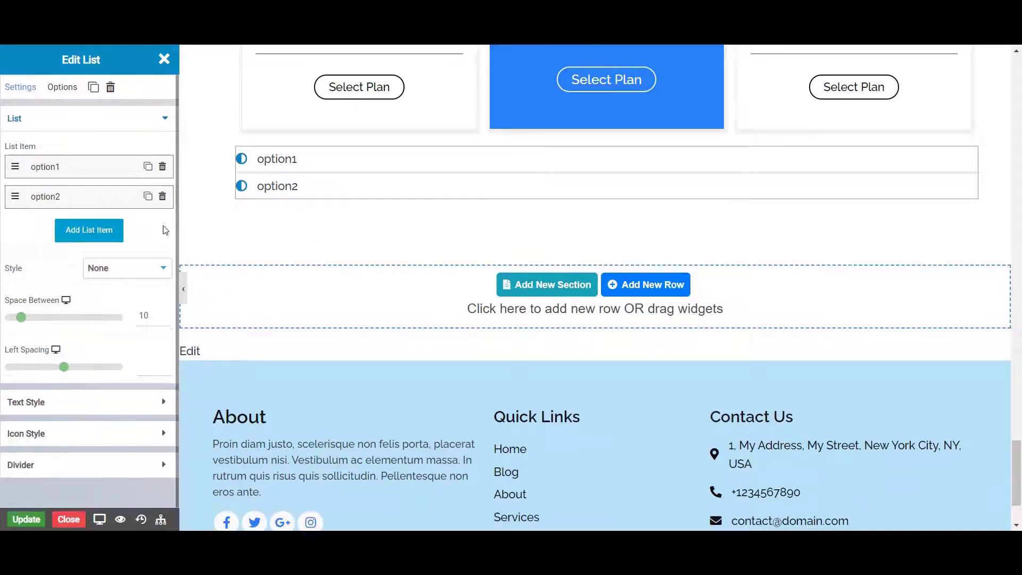
click(101, 230)
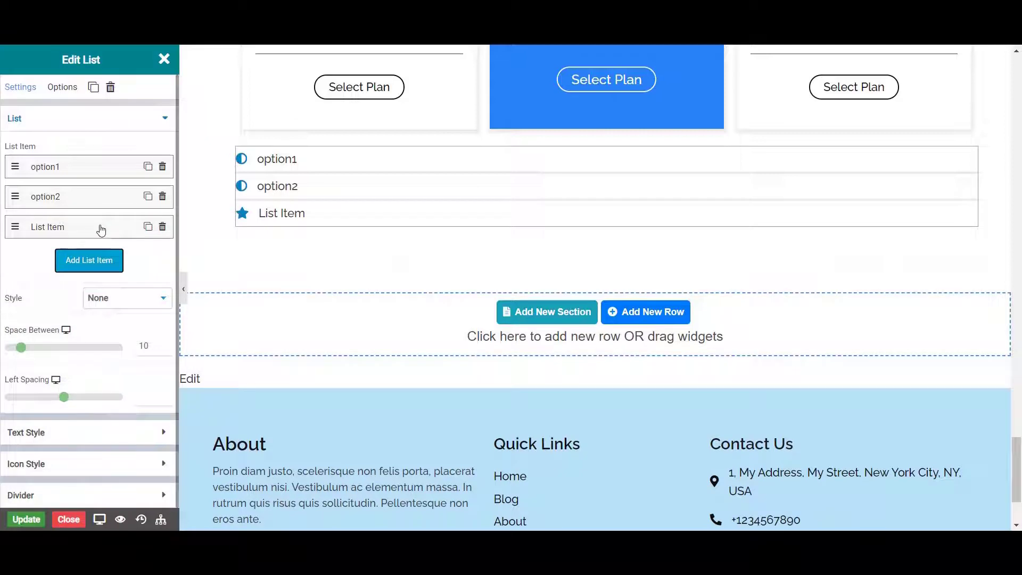
drag(15, 226, 11, 160)
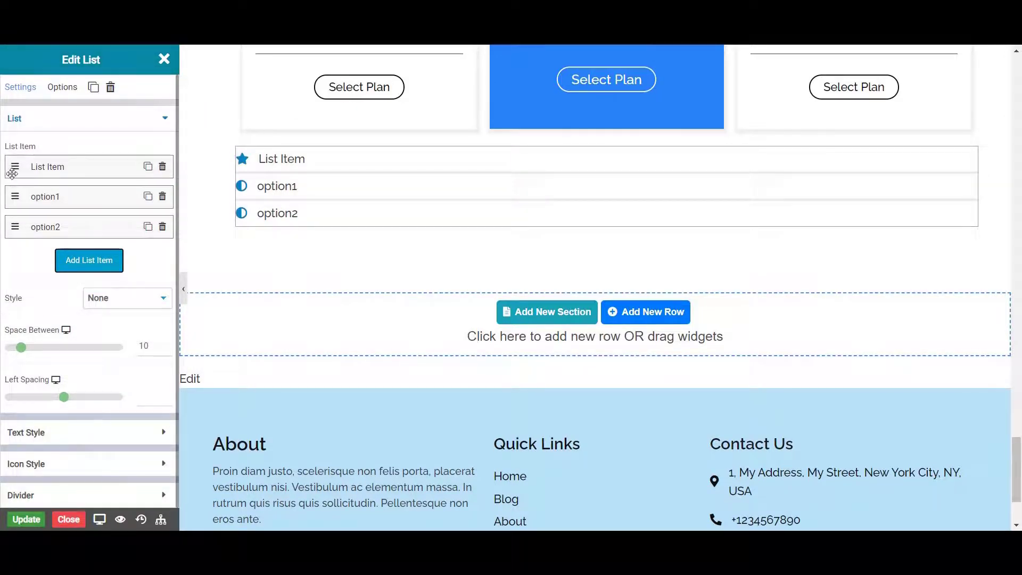
click(163, 168)
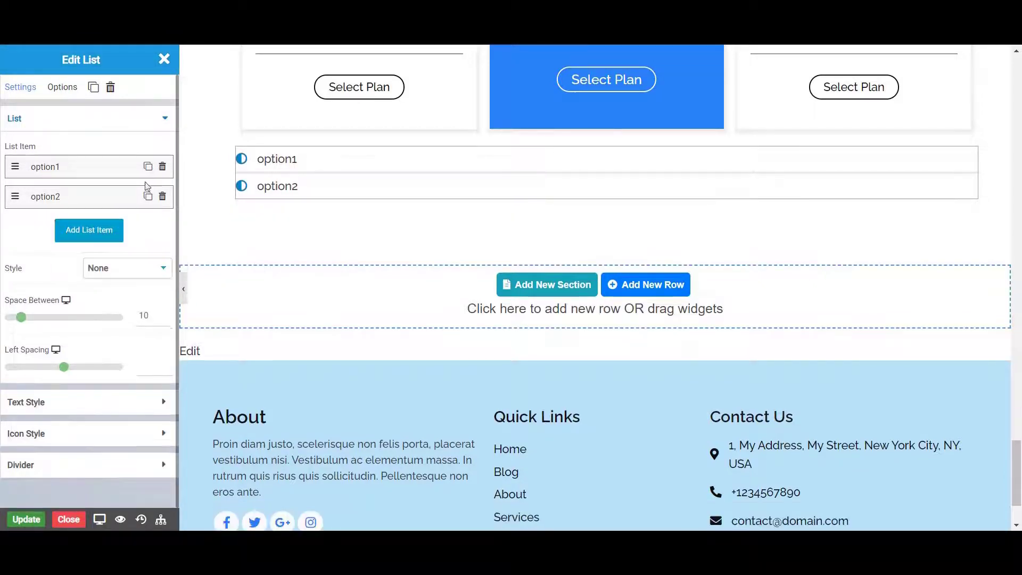
Use Disc list style, Space Between 20 and Left Spacing 22 for the list.
click(150, 272)
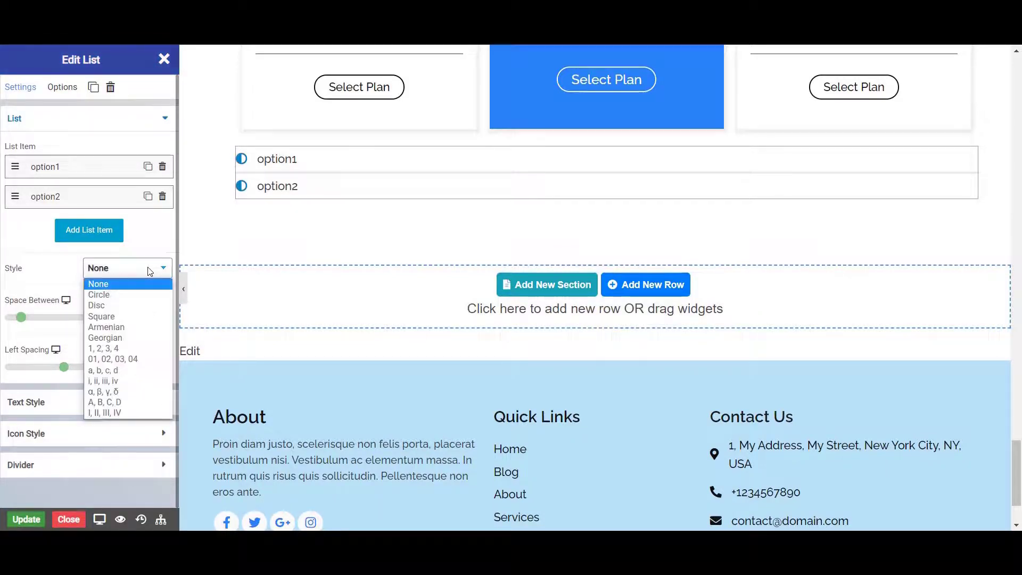
click(145, 308)
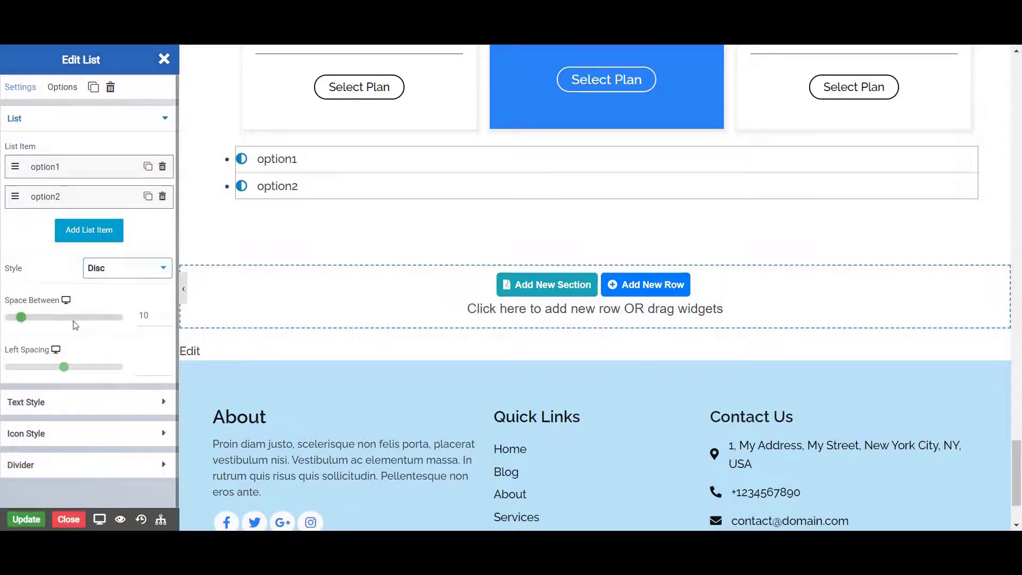
drag(22, 319, 33, 325)
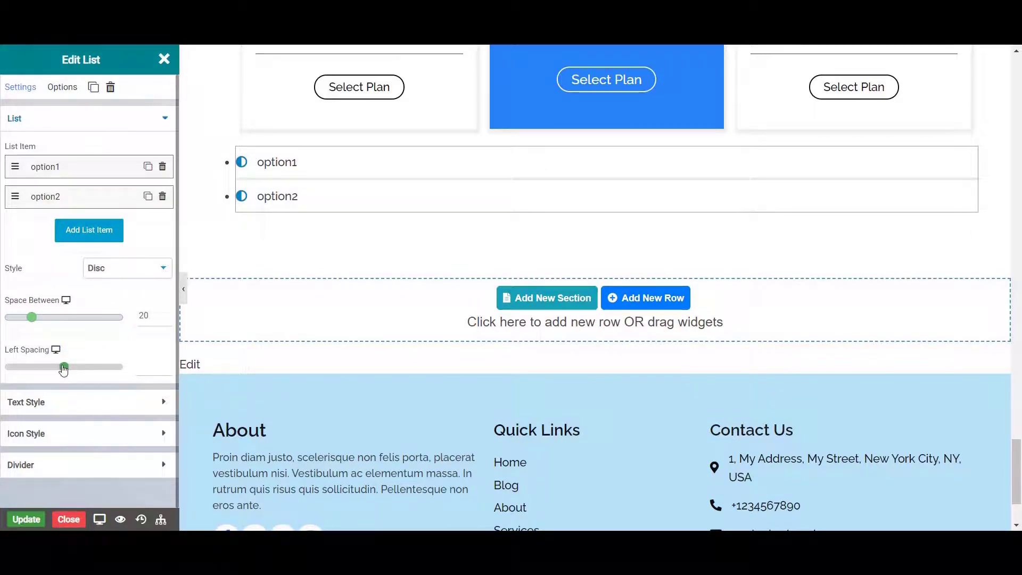
drag(64, 369, 35, 375)
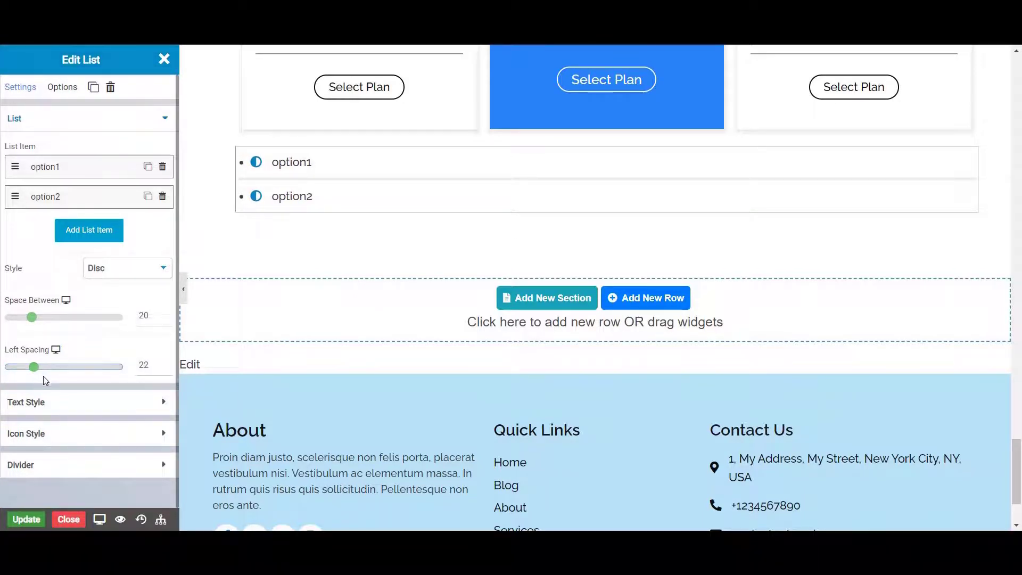
Set the list text colour to near-black.
click(47, 406)
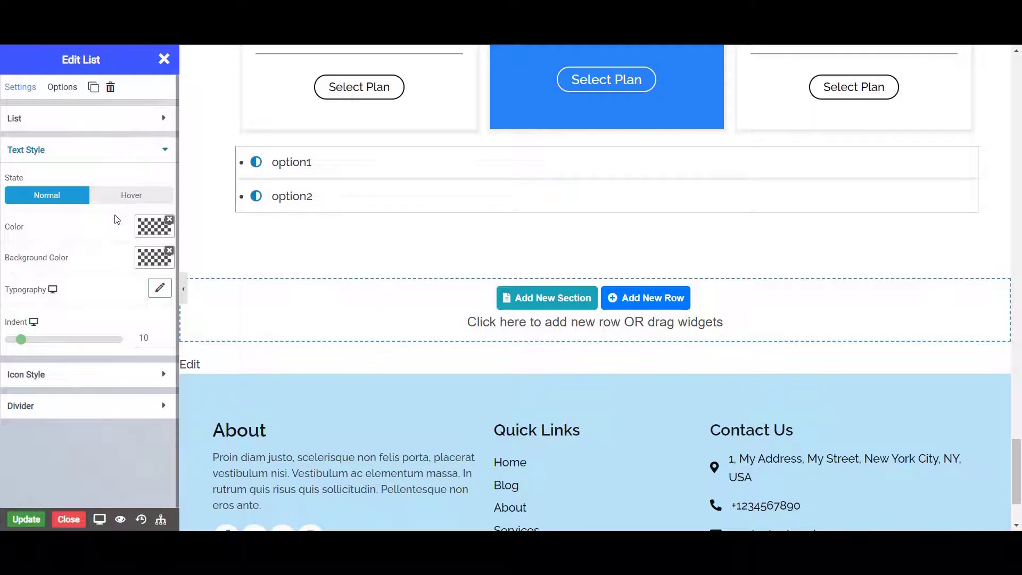
click(147, 226)
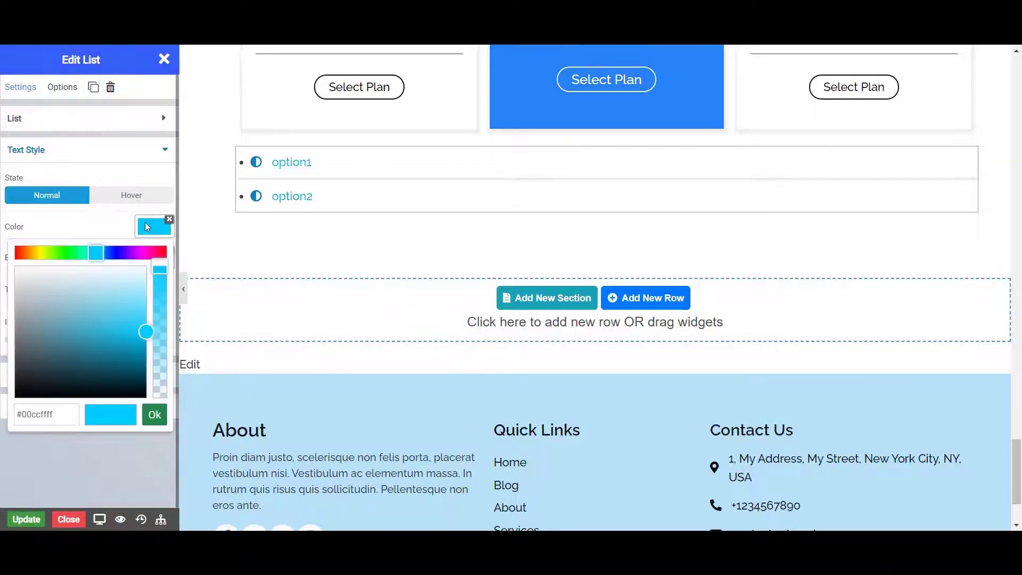
drag(109, 294, 143, 397)
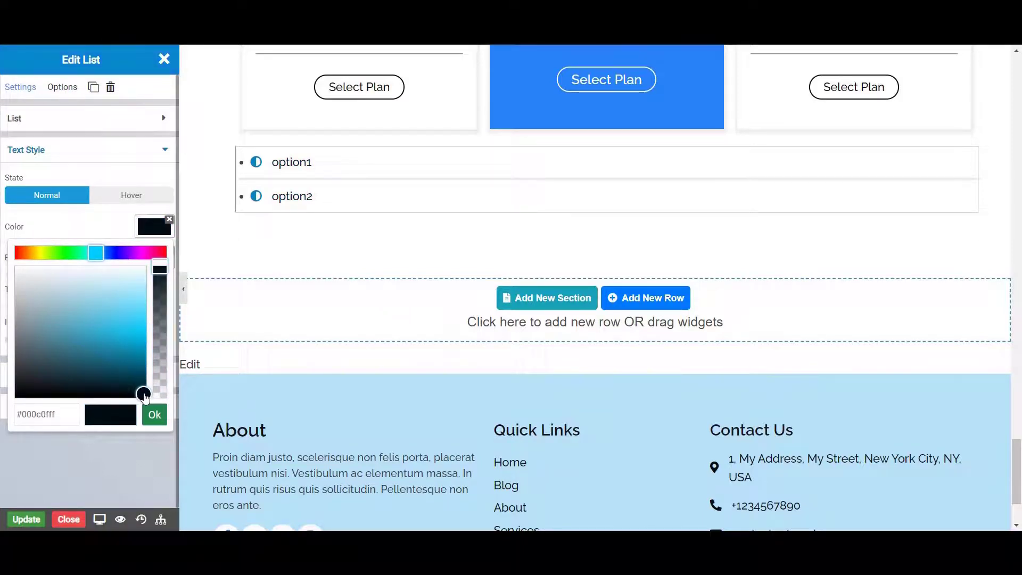
click(154, 414)
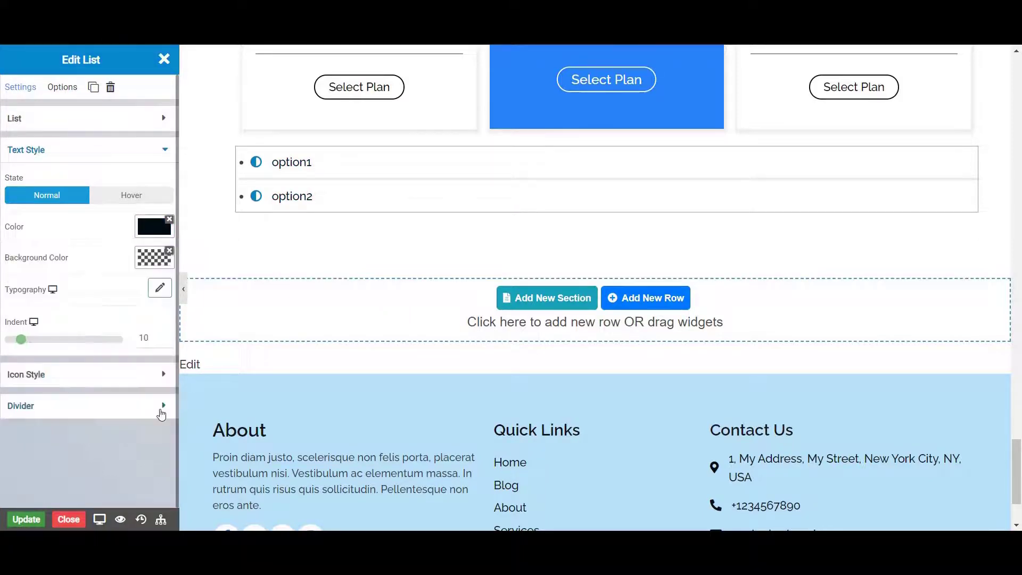
Give the option rows a light grey #f2f2f2 background.
click(147, 267)
drag(137, 309, 19, 309)
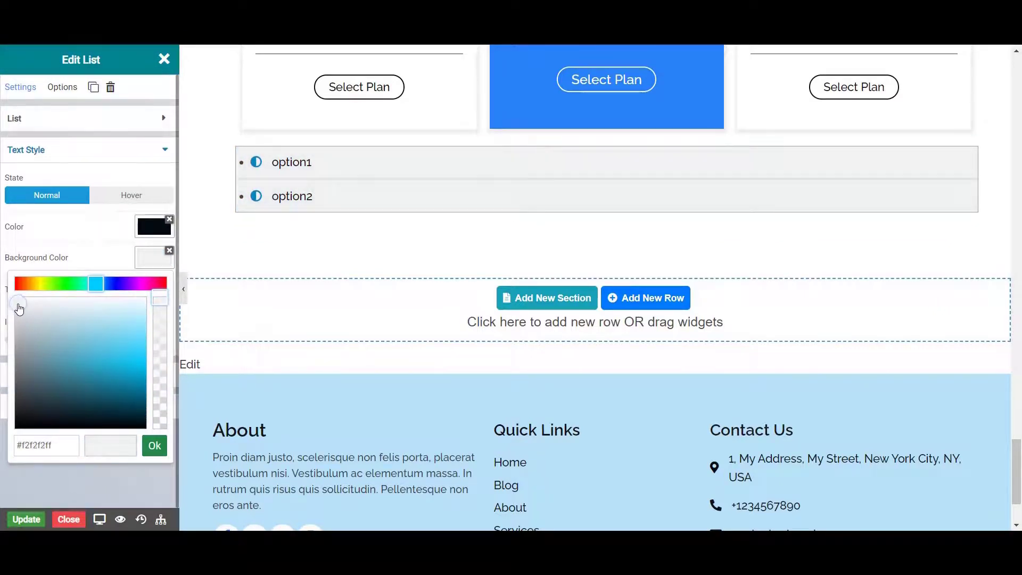
click(153, 447)
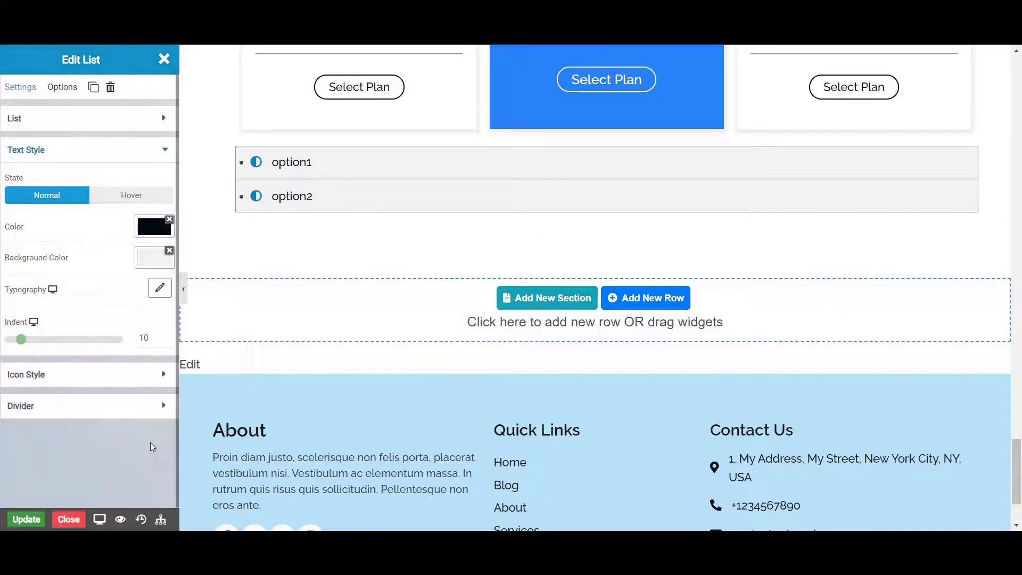
click(156, 292)
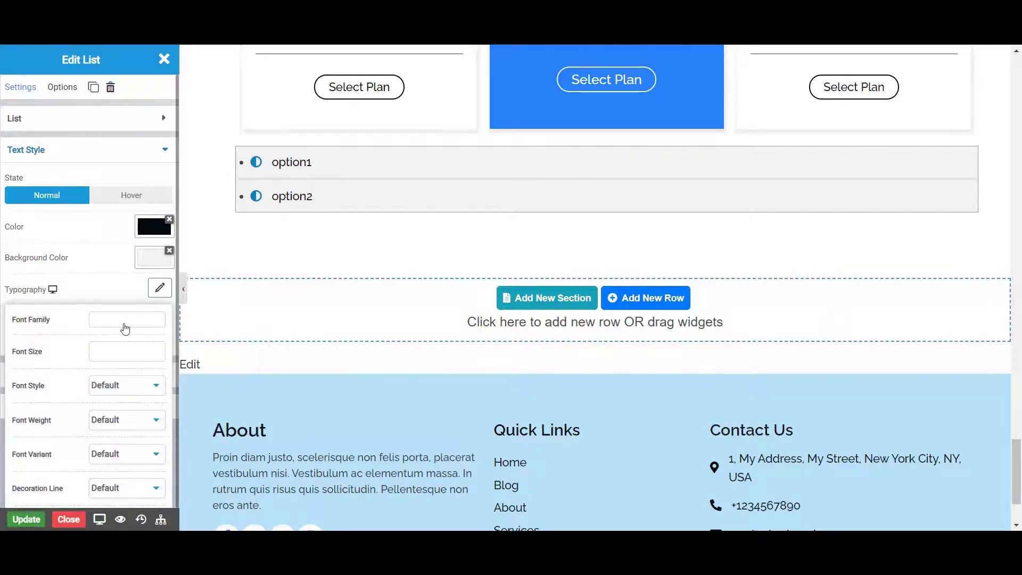
Search 'mont' in Font Family and choose Montserrat for the list text.
click(122, 326)
scroll(120, 320, down, 3)
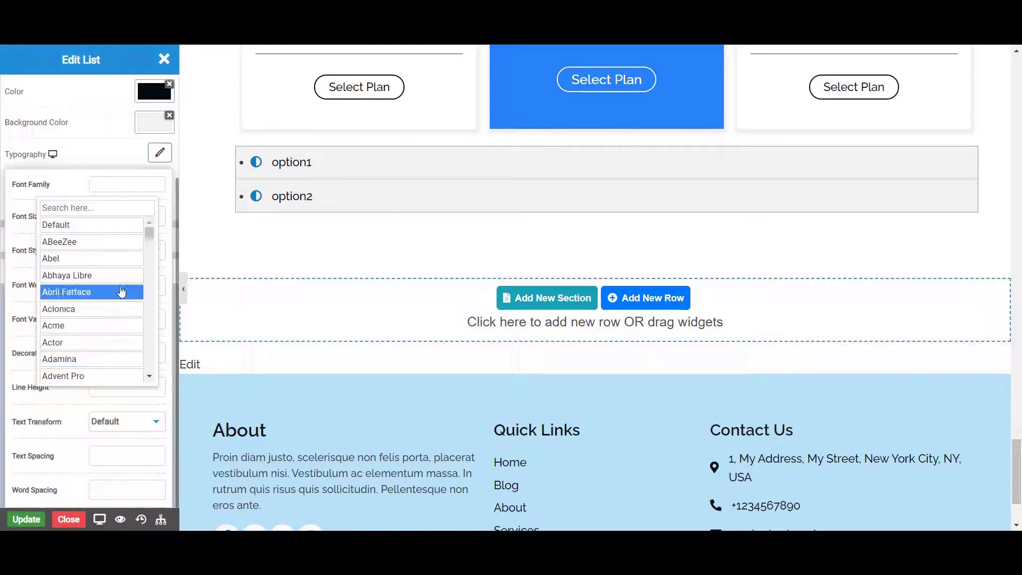
mouse_move(149, 234)
mouse_down()
mouse_move(152, 250)
mouse_move(152, 236)
mouse_up()
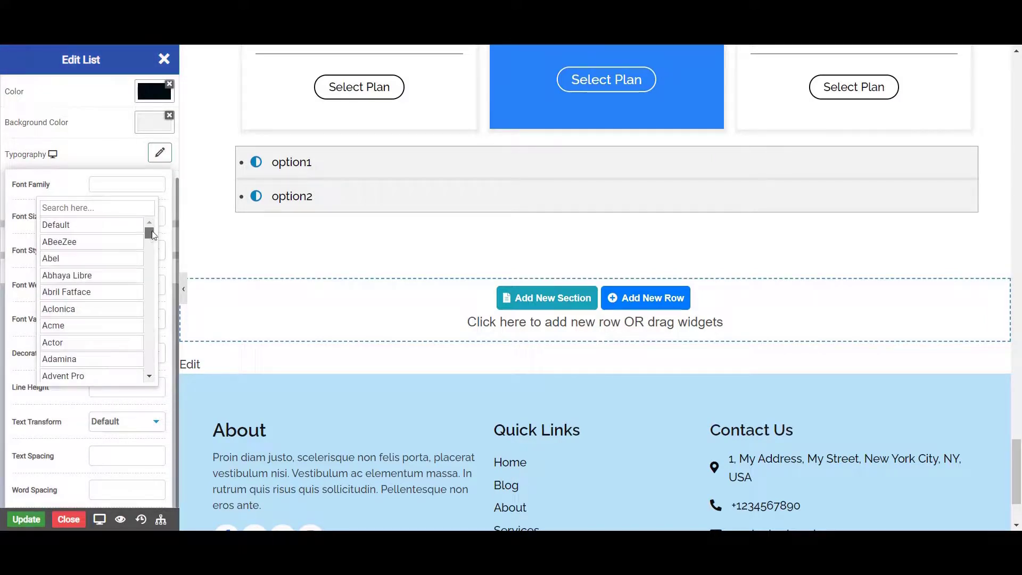
click(84, 209)
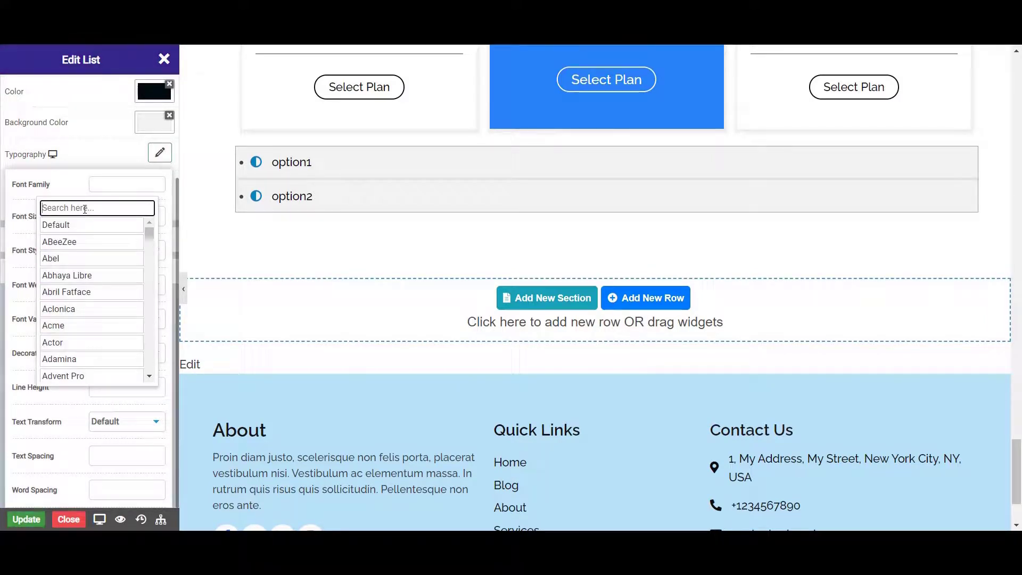
text(mo)
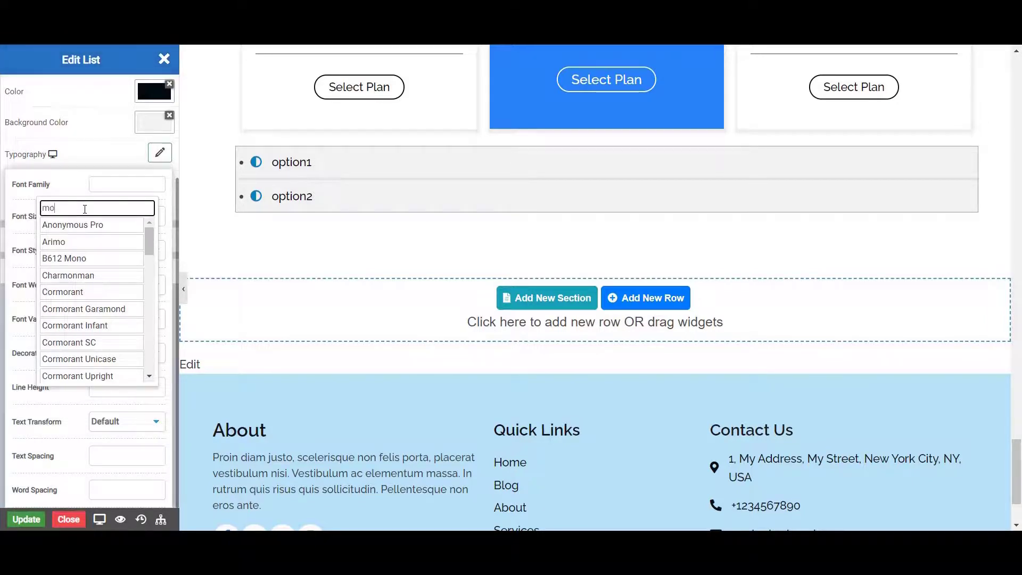
text(nt)
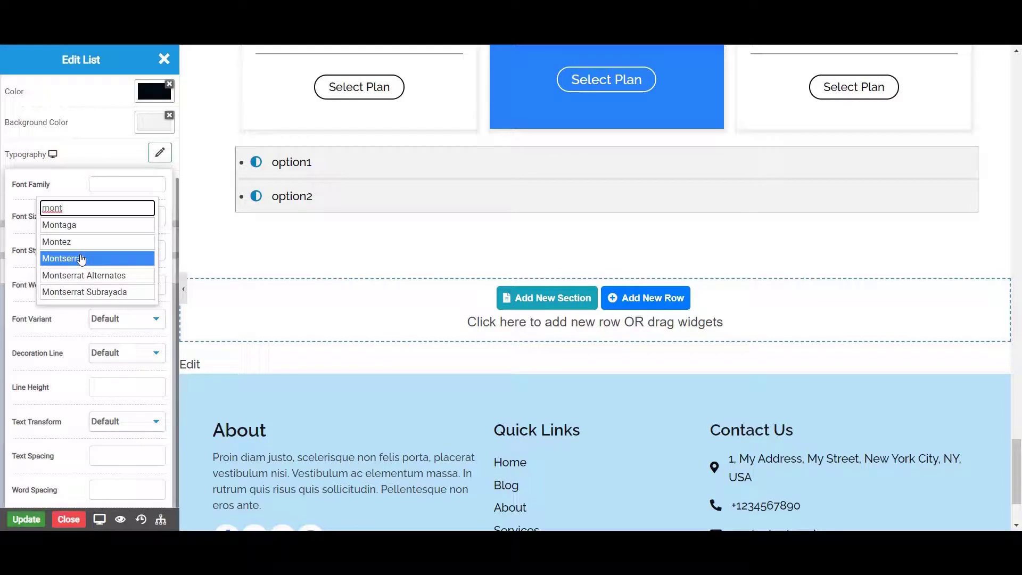
click(81, 259)
click(105, 217)
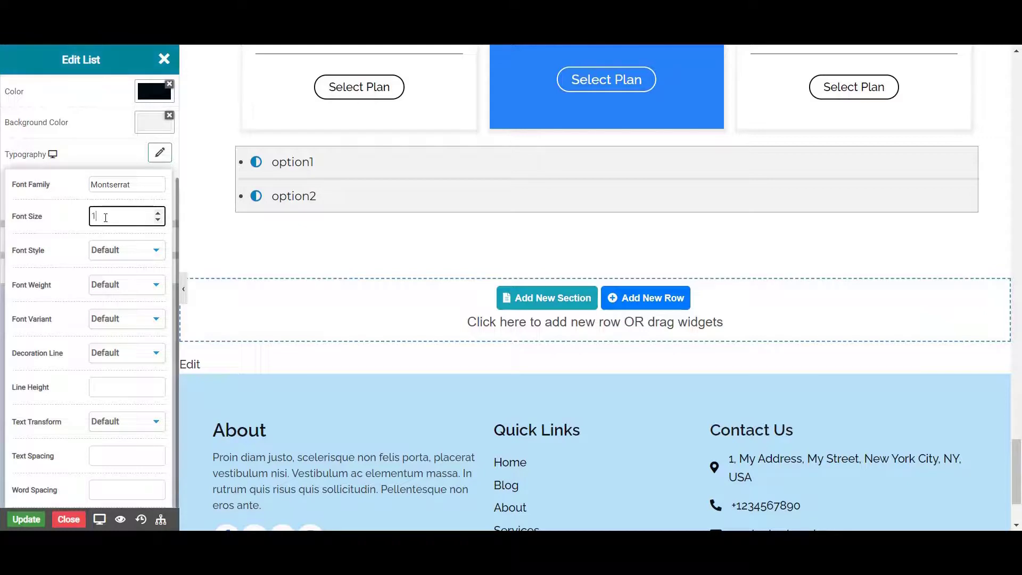
Apply font size 18 and leave the font style non-italic.
click(123, 235)
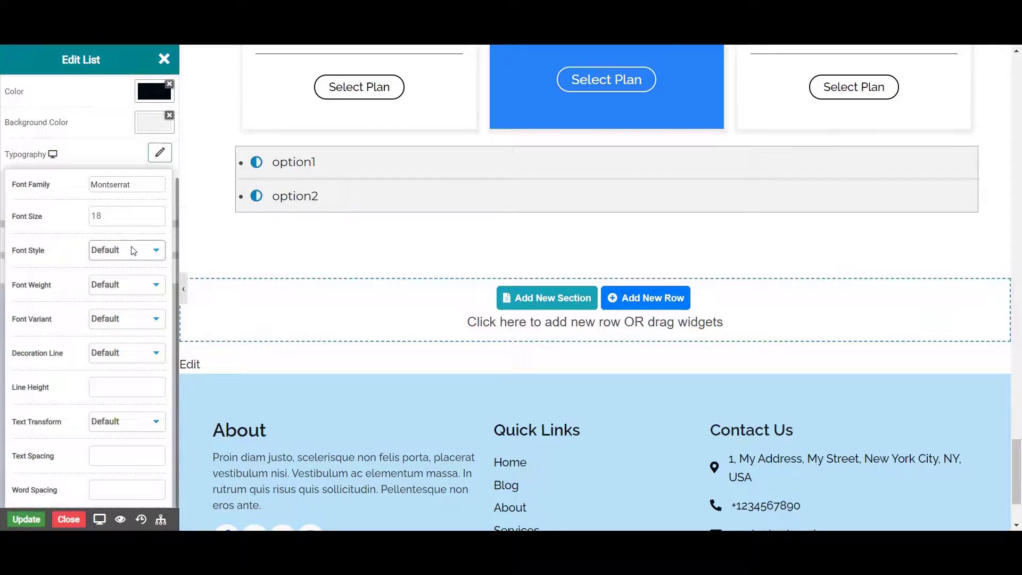
click(133, 251)
click(133, 275)
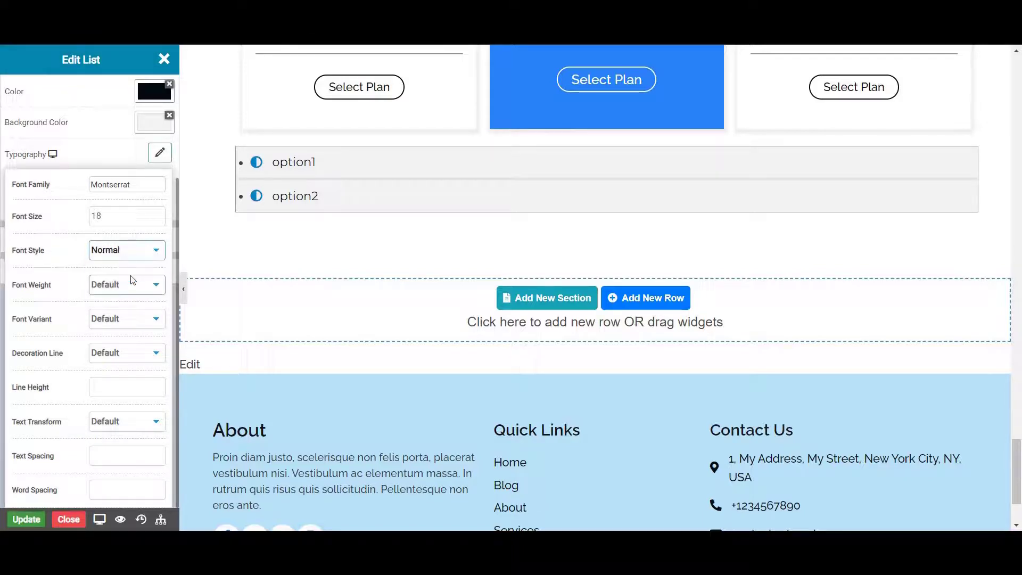
click(128, 255)
click(130, 287)
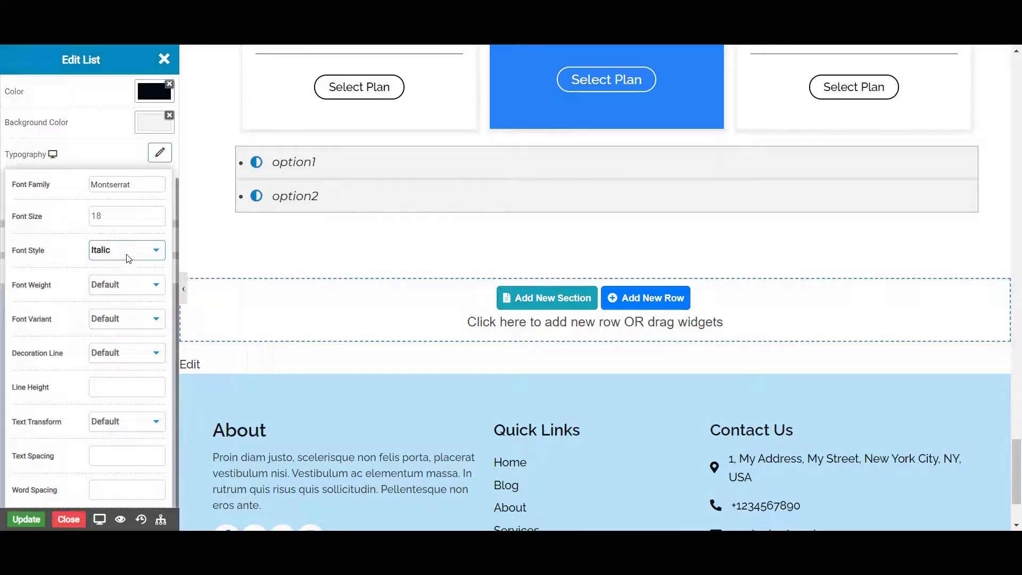
click(130, 256)
click(130, 260)
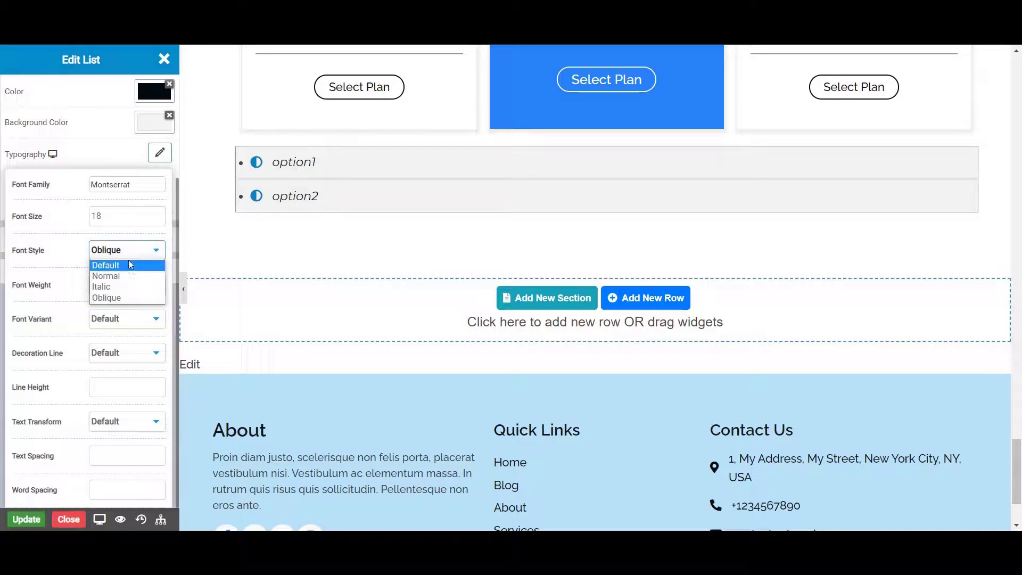
click(131, 266)
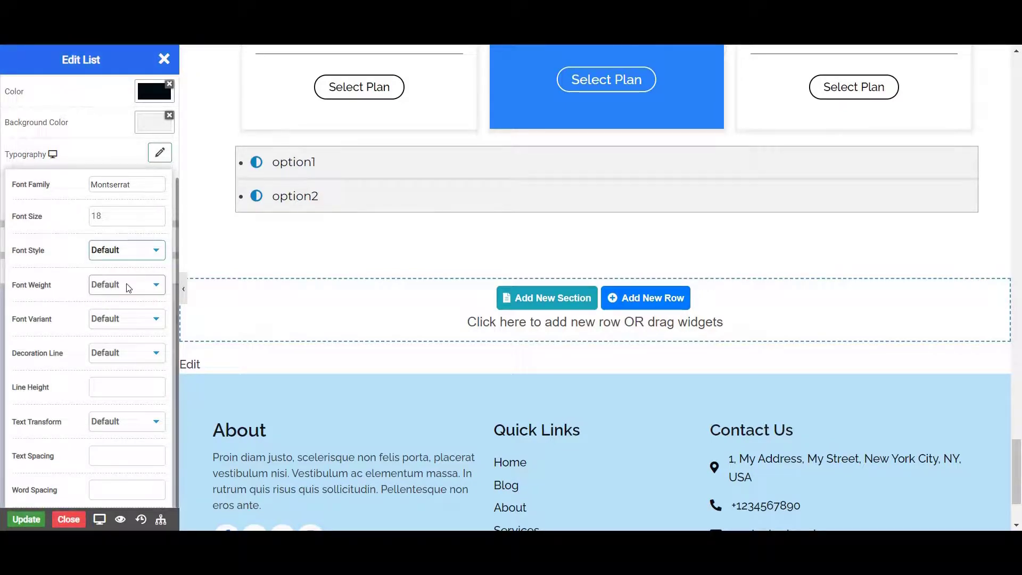
Set the font weight to 400 and adjust the font variant setting.
click(129, 288)
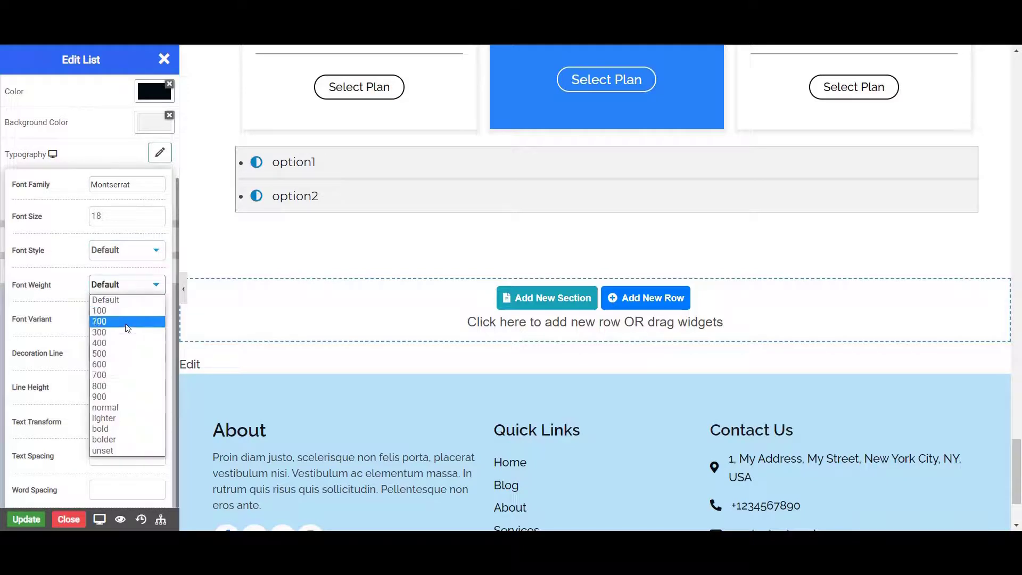
click(101, 343)
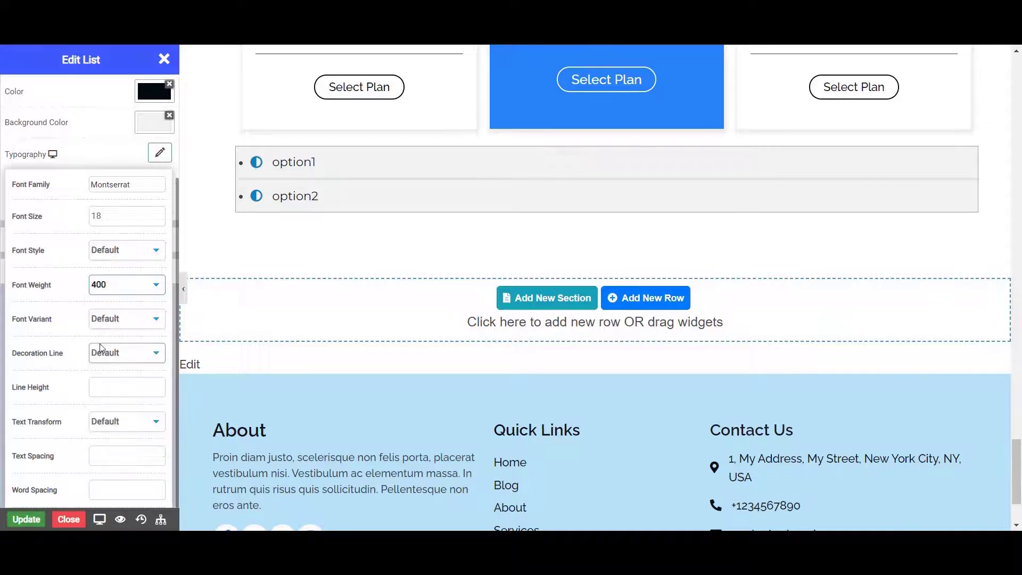
click(128, 318)
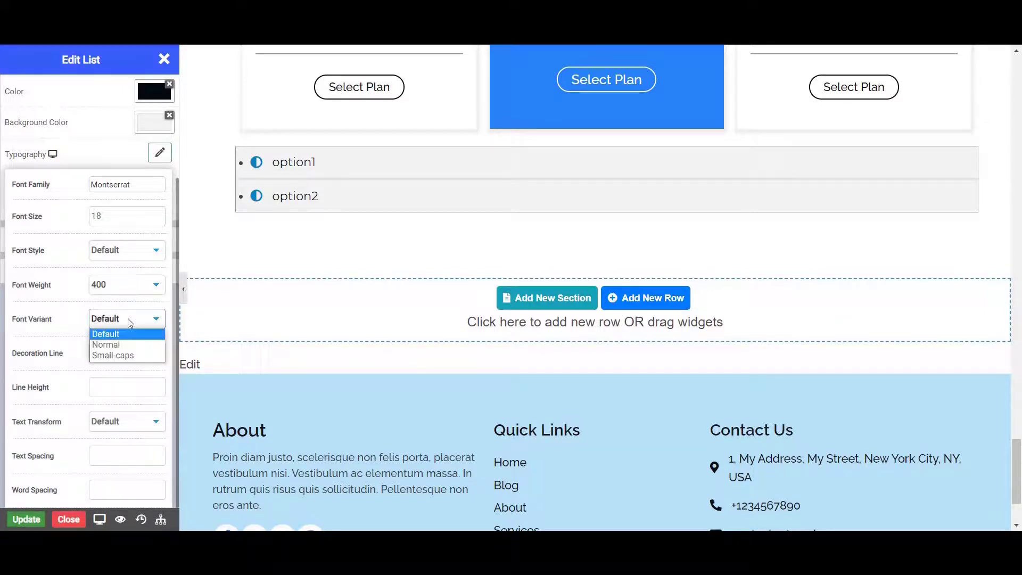
click(127, 345)
click(128, 321)
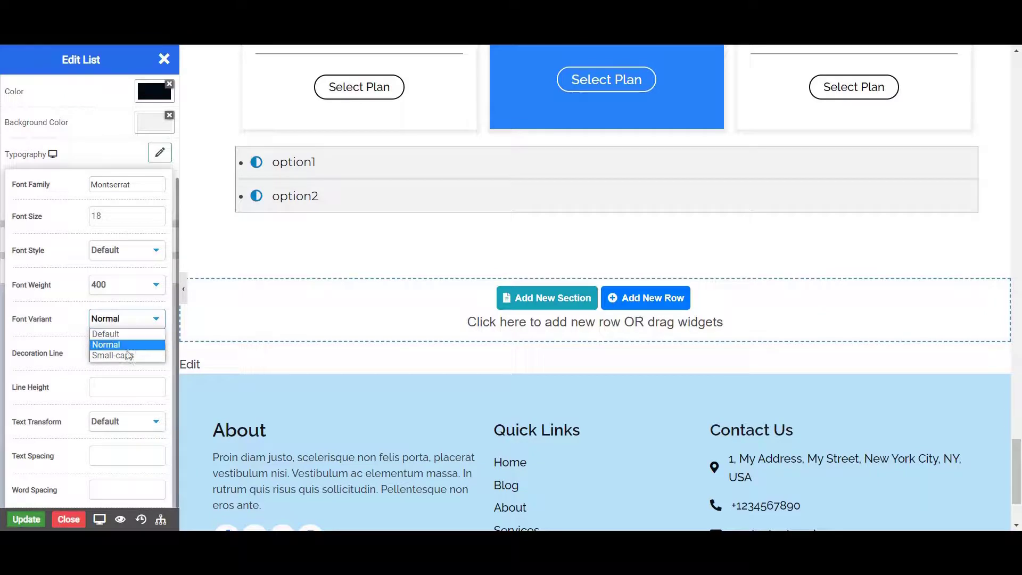
click(127, 354)
click(122, 322)
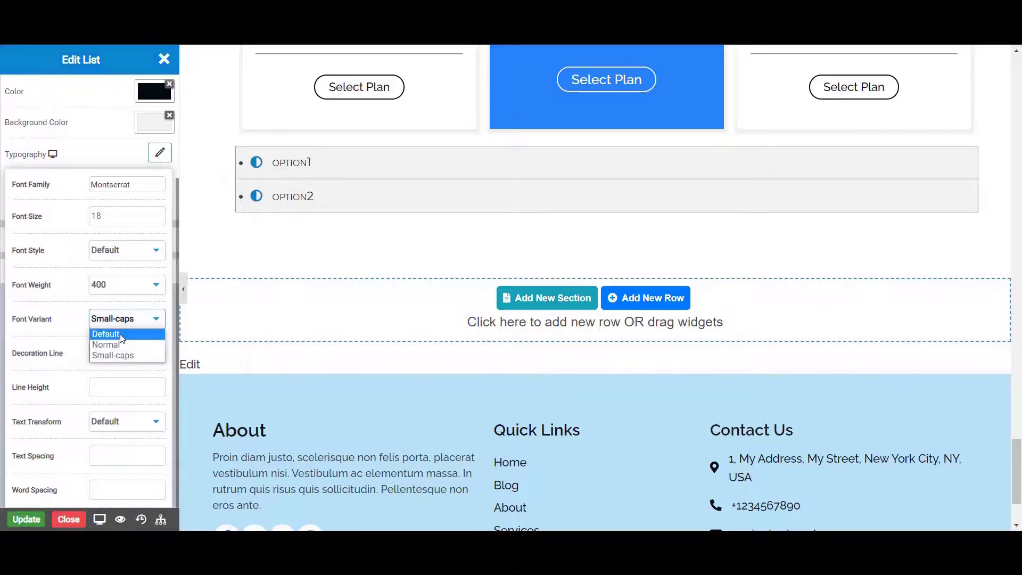
click(122, 334)
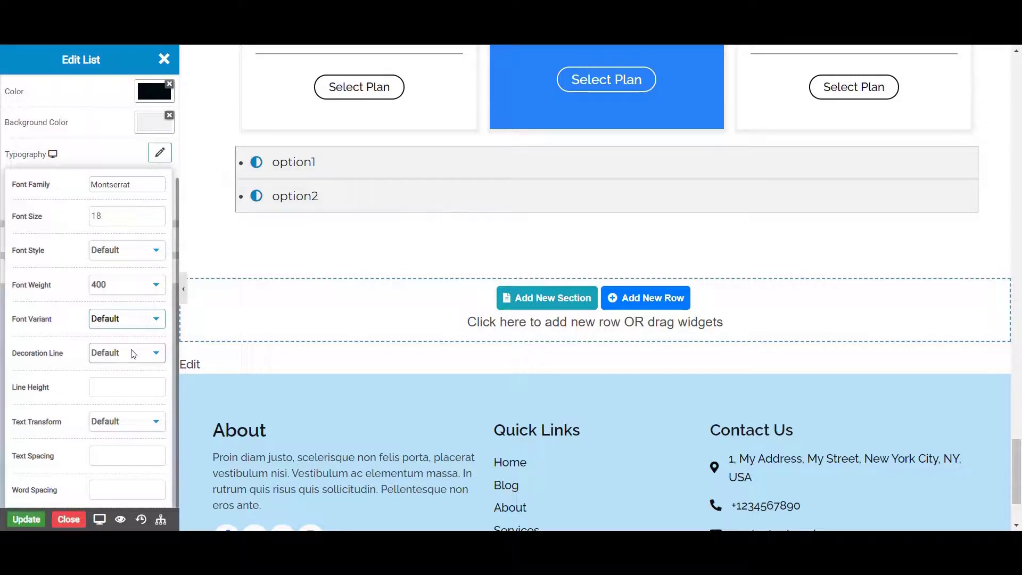
click(133, 354)
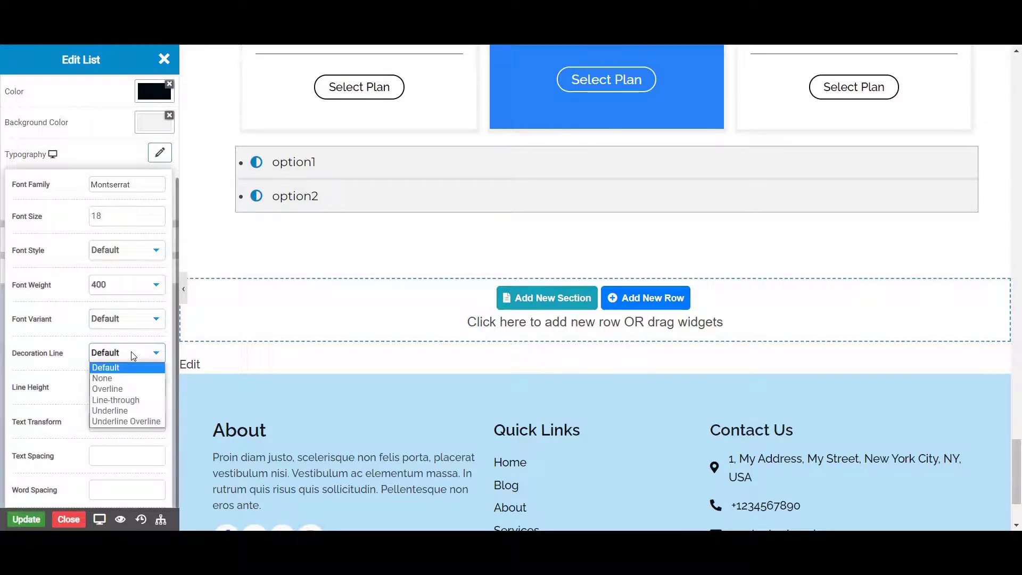
click(129, 373)
click(126, 355)
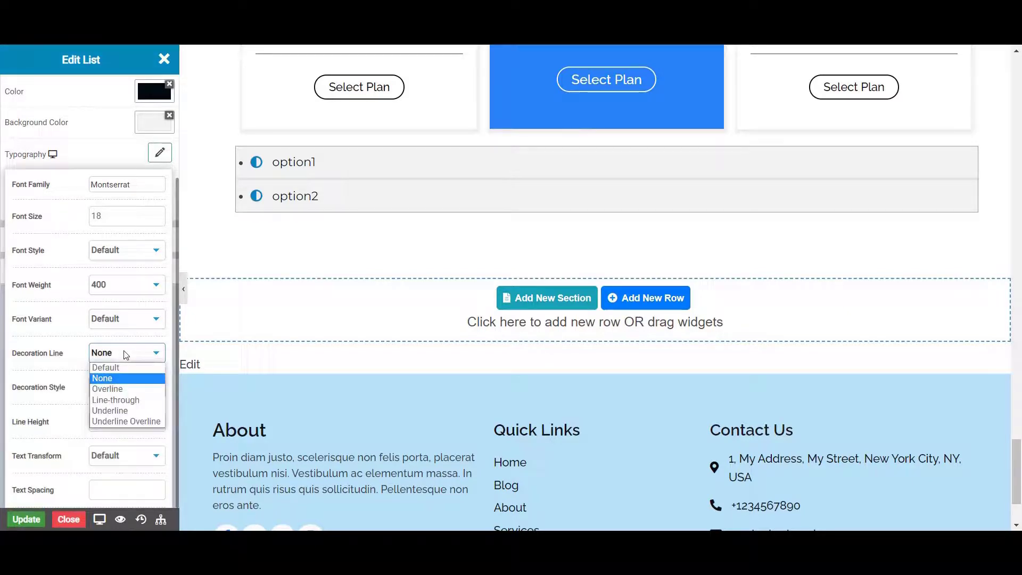
click(128, 390)
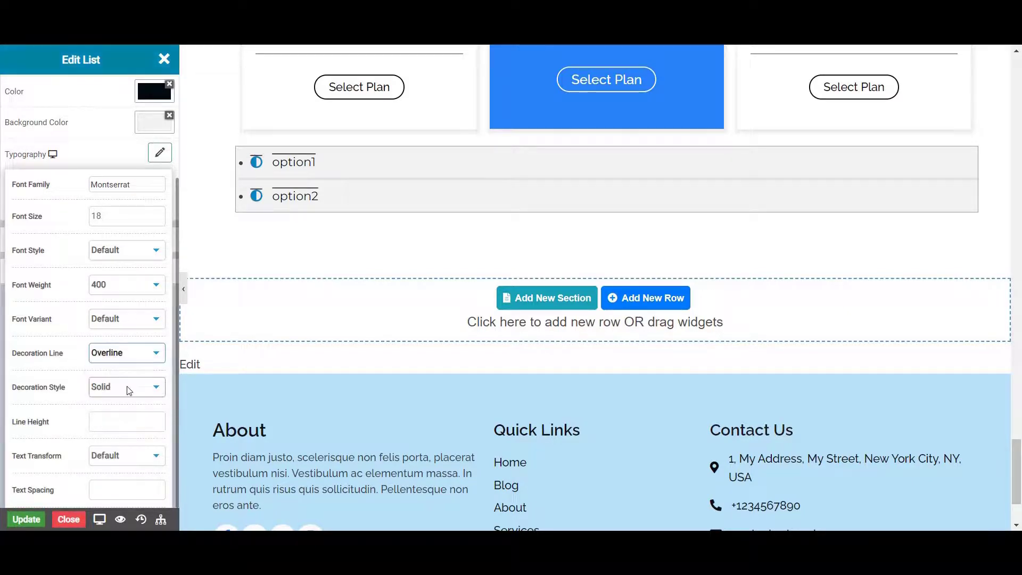
click(127, 356)
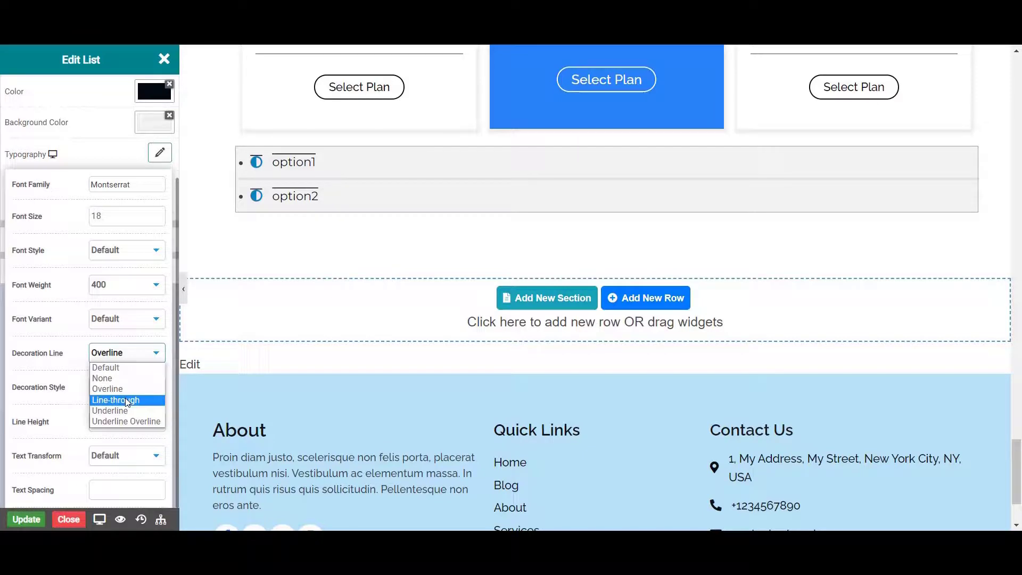
click(127, 401)
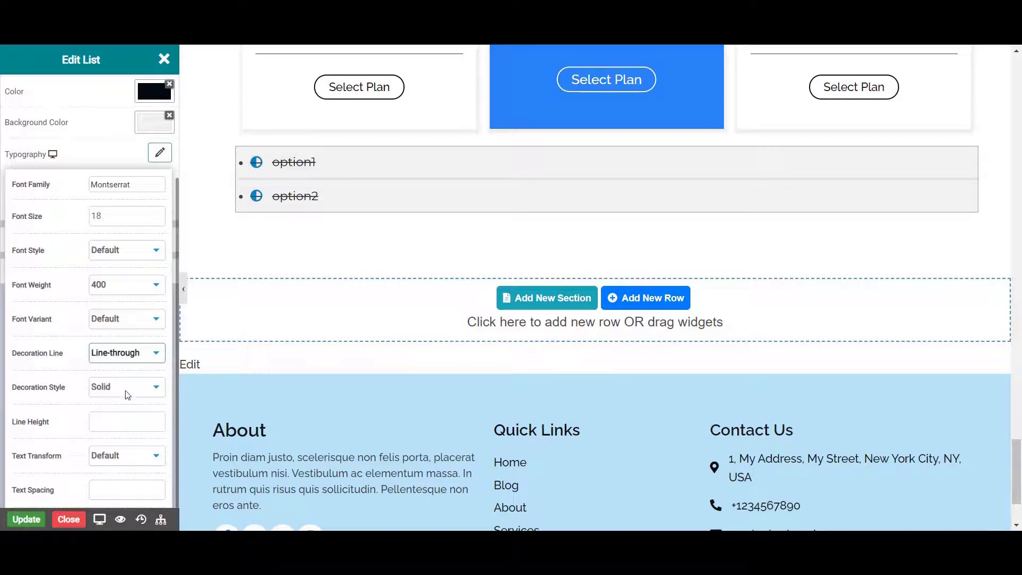
click(127, 353)
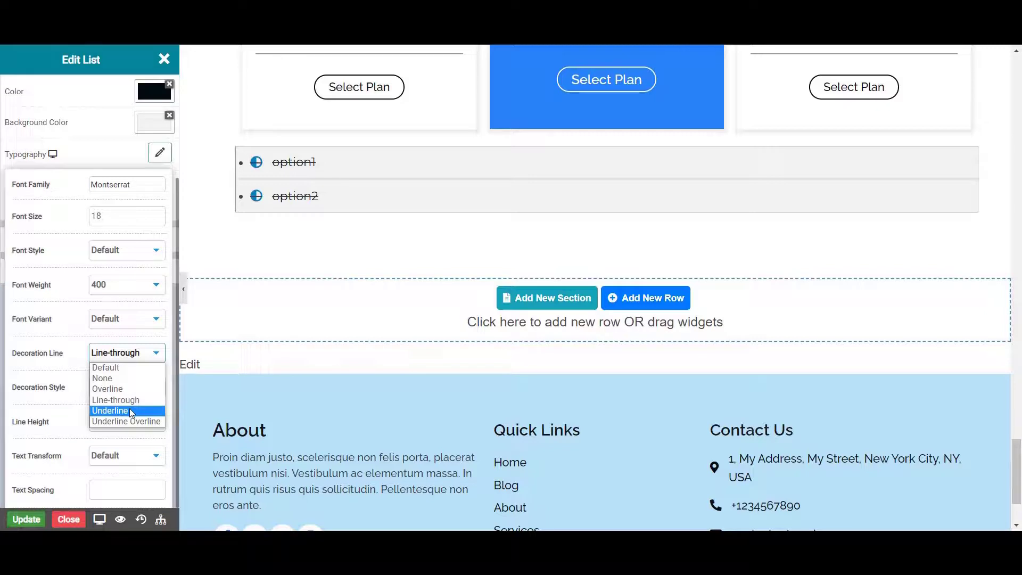
click(129, 409)
click(128, 359)
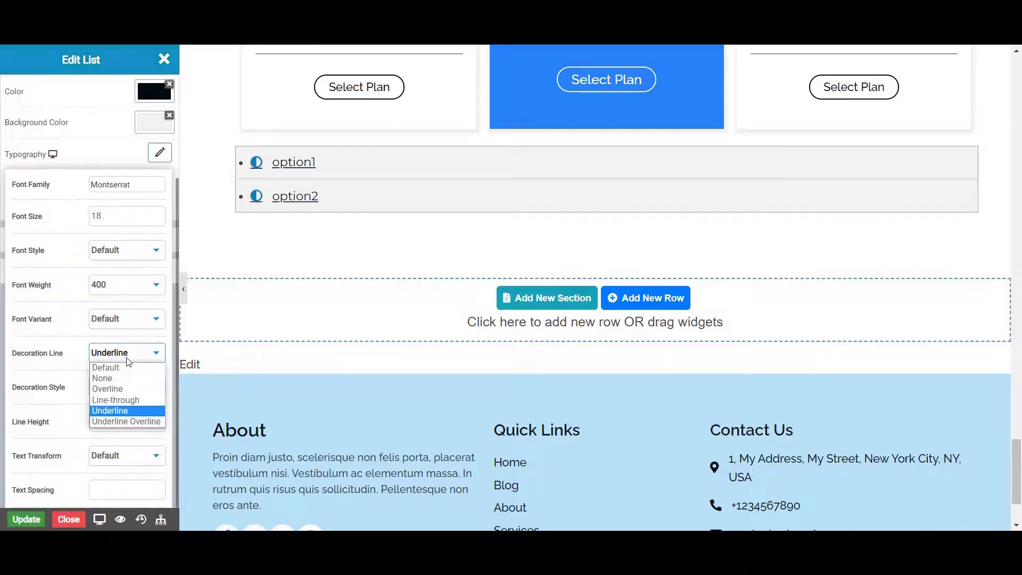
click(137, 421)
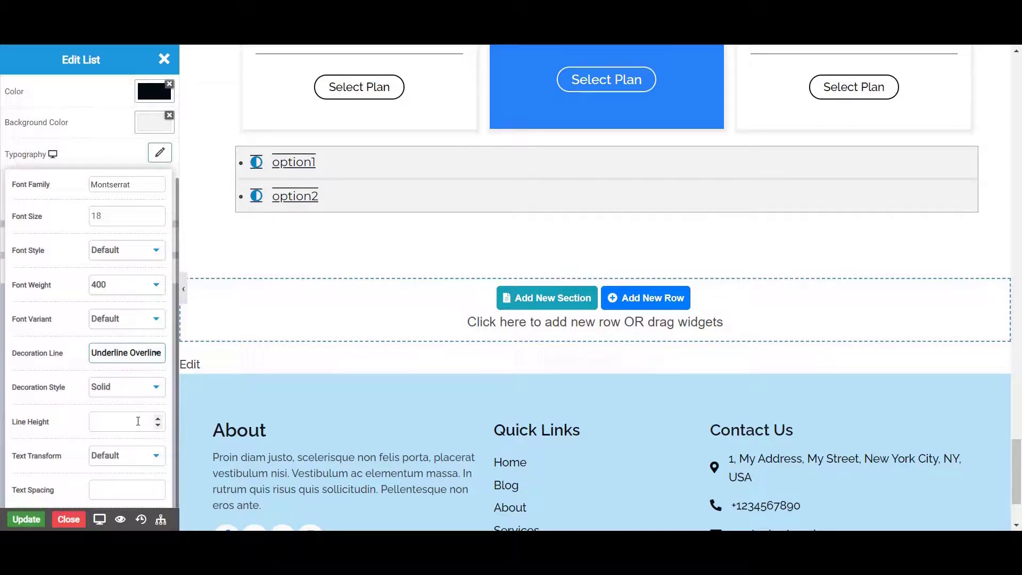
click(127, 358)
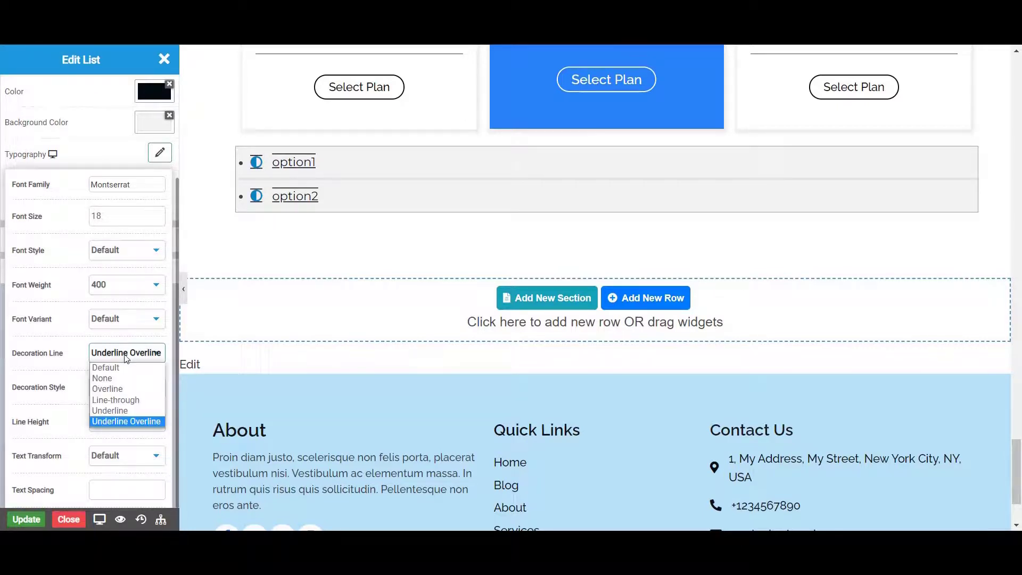
click(129, 372)
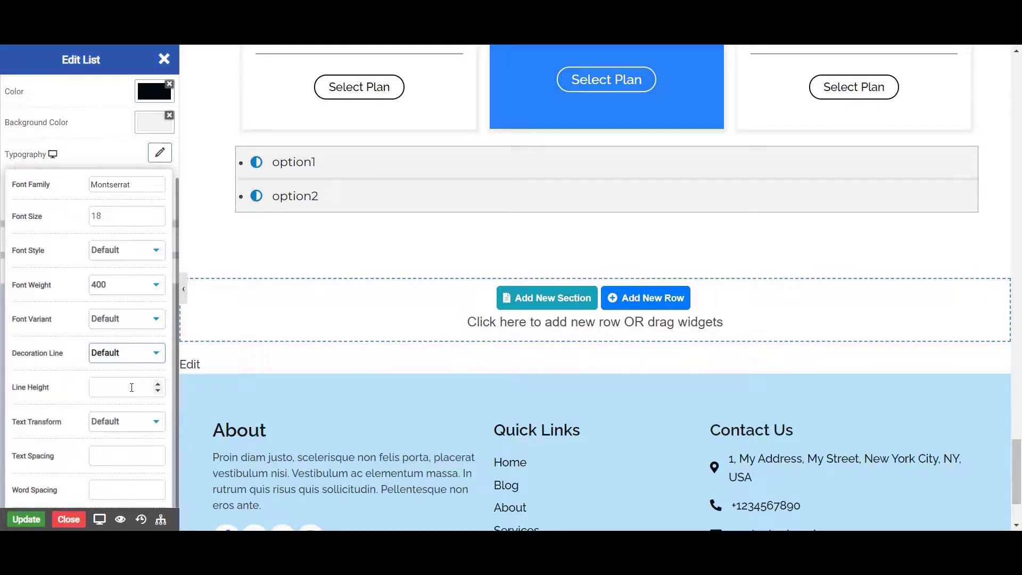
Set the list line height to 1.6.
click(131, 387)
text(1.)
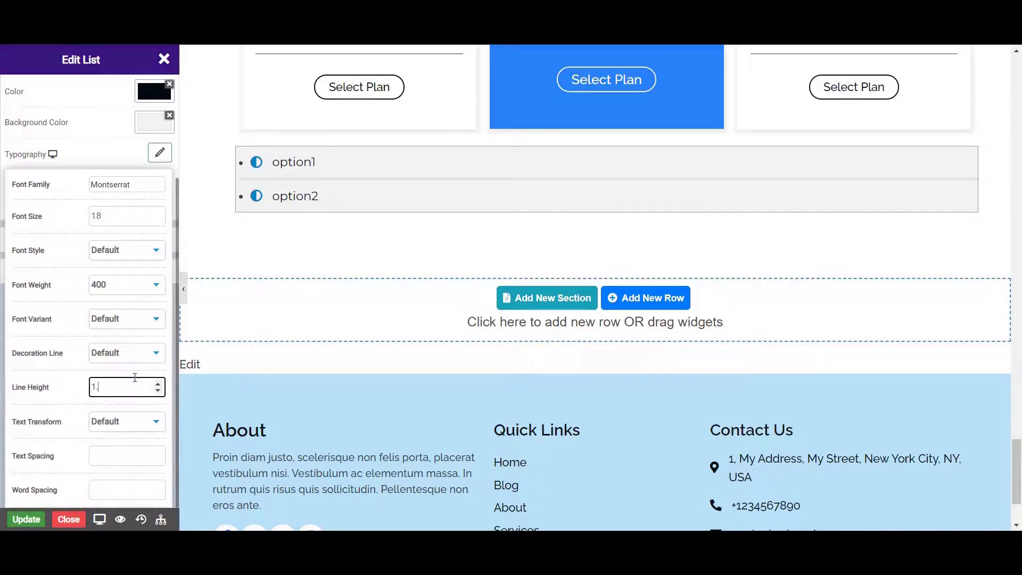
text(6)
click(128, 404)
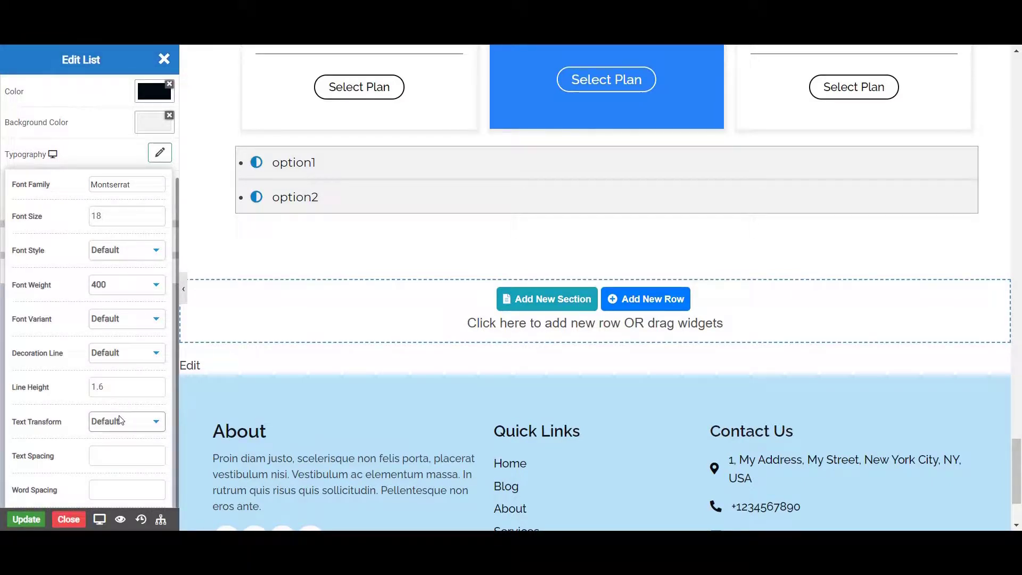
Set Text Transform to Capitalize so items read Option1 and Option2.
click(120, 420)
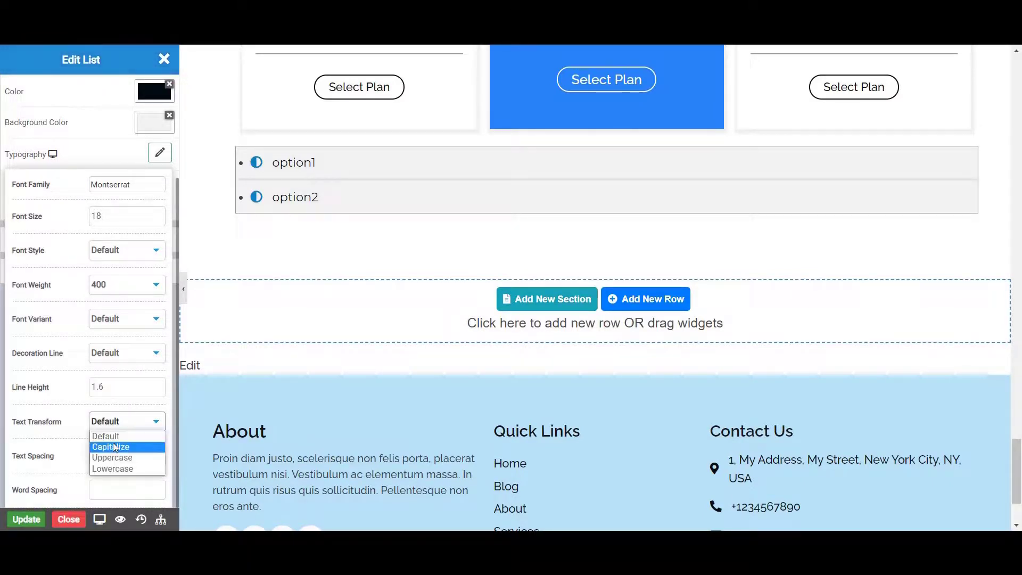
click(115, 446)
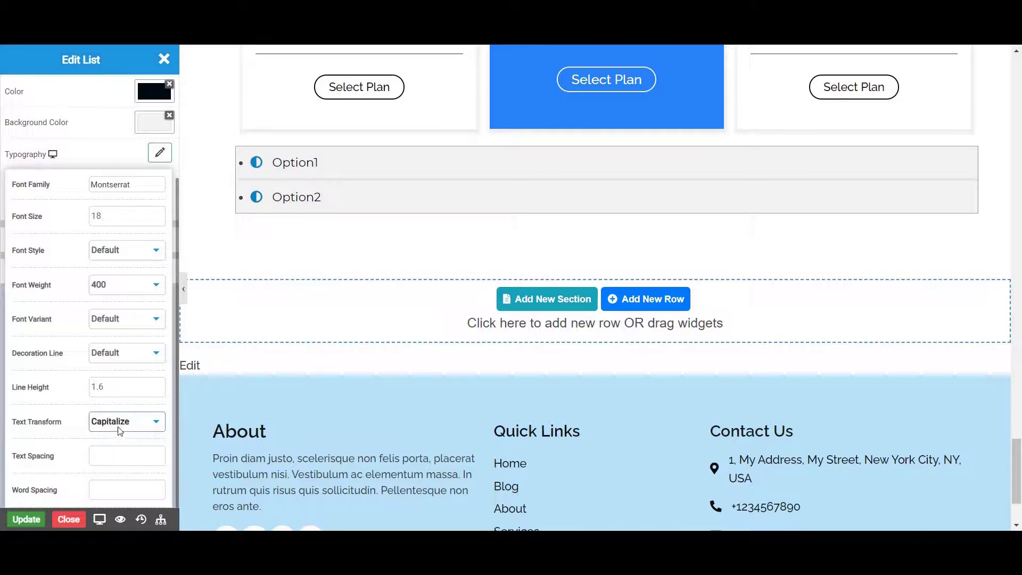
click(120, 458)
click(121, 422)
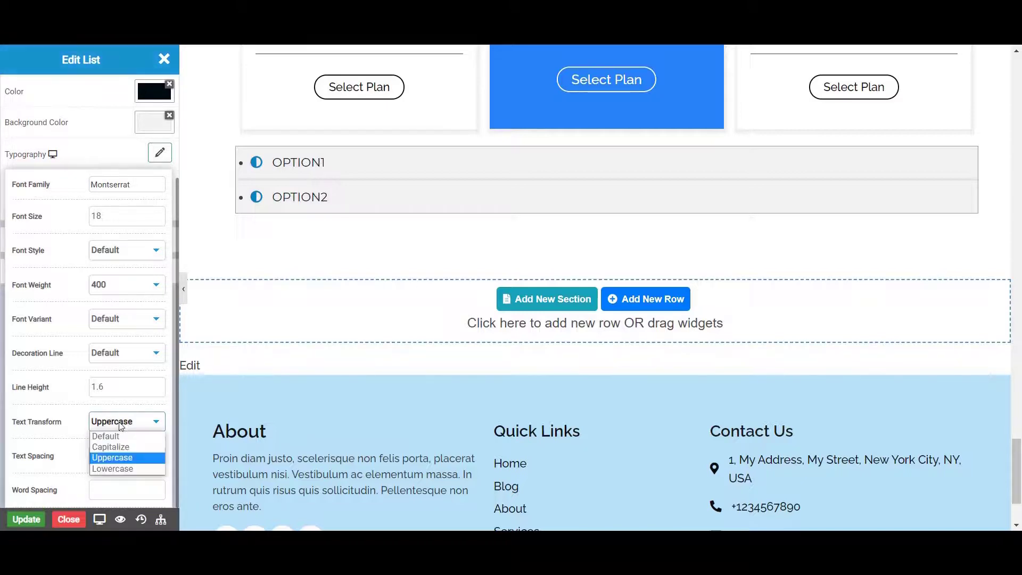
click(119, 468)
click(125, 423)
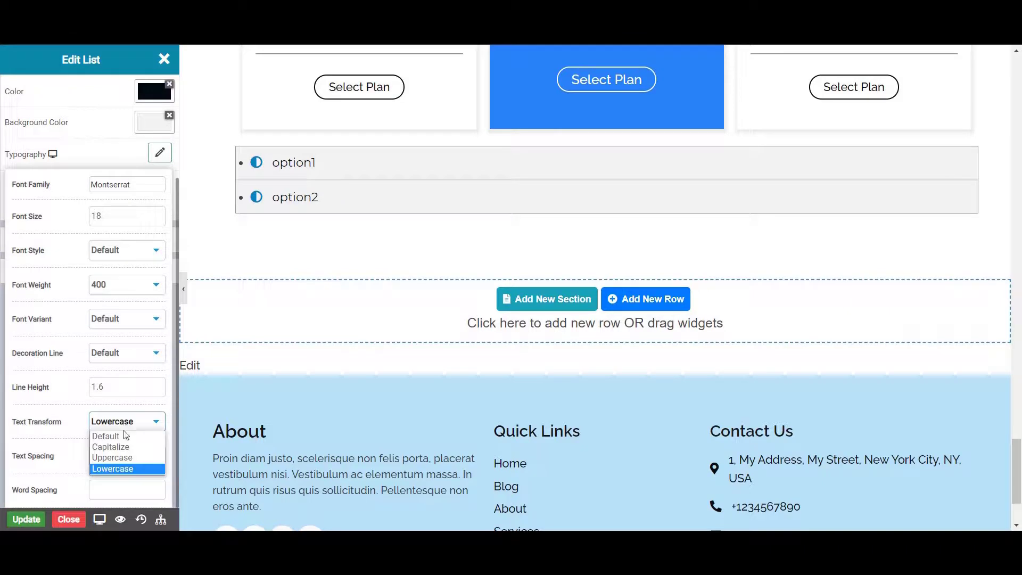
click(127, 447)
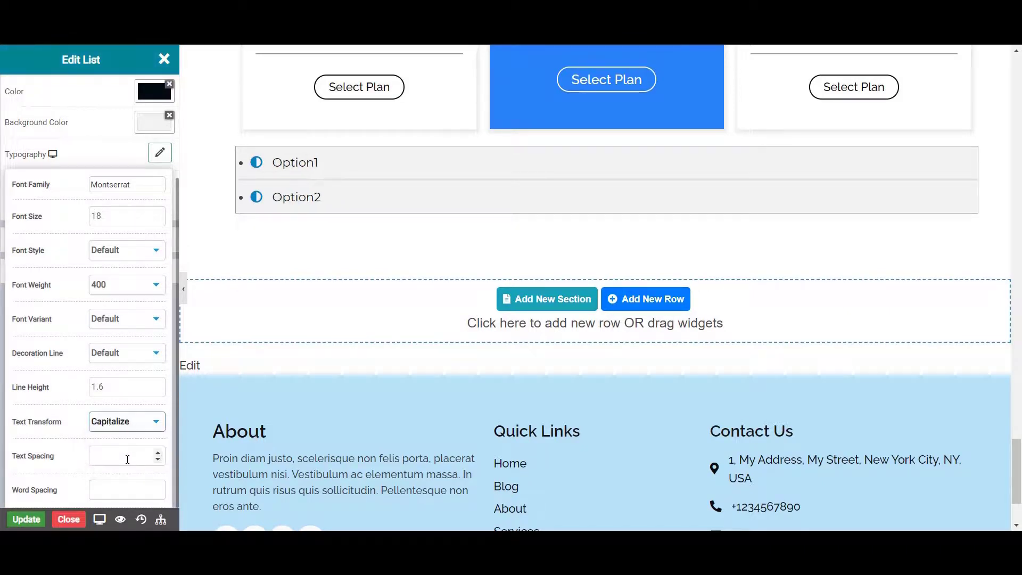
Set letter spacing and word spacing to 1.
click(127, 458)
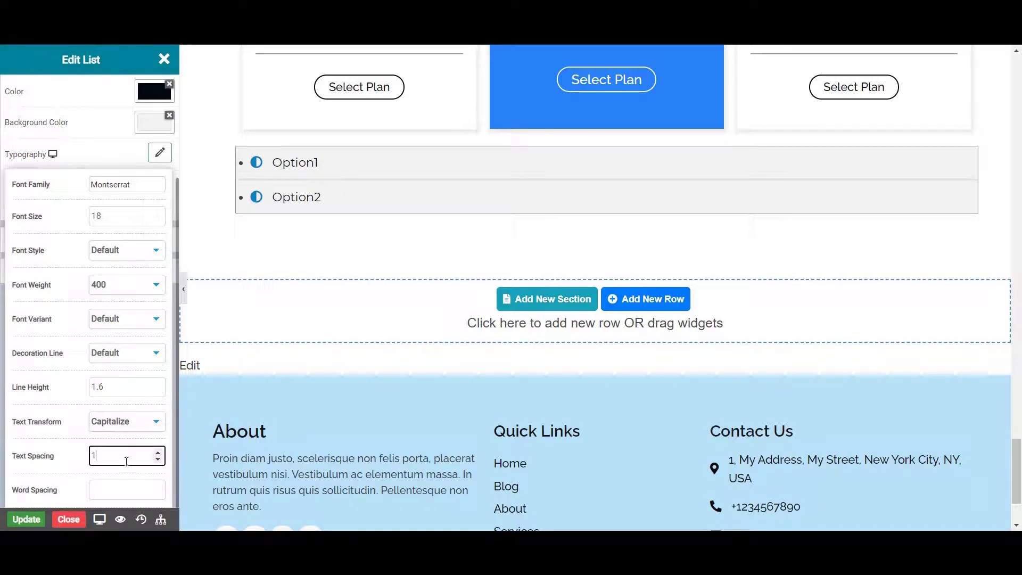
click(128, 475)
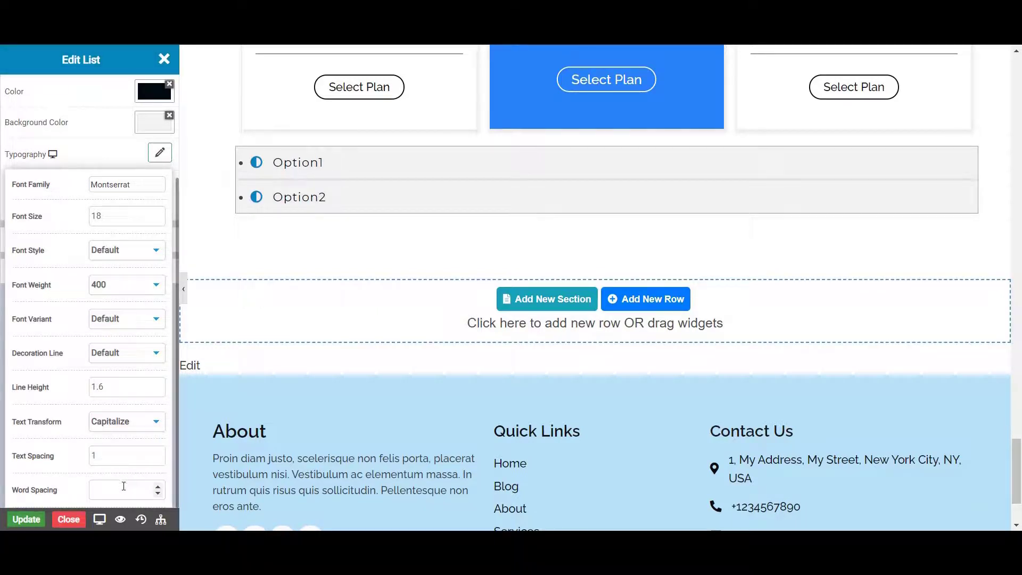
click(123, 486)
click(123, 477)
scroll(133, 463, up, 3)
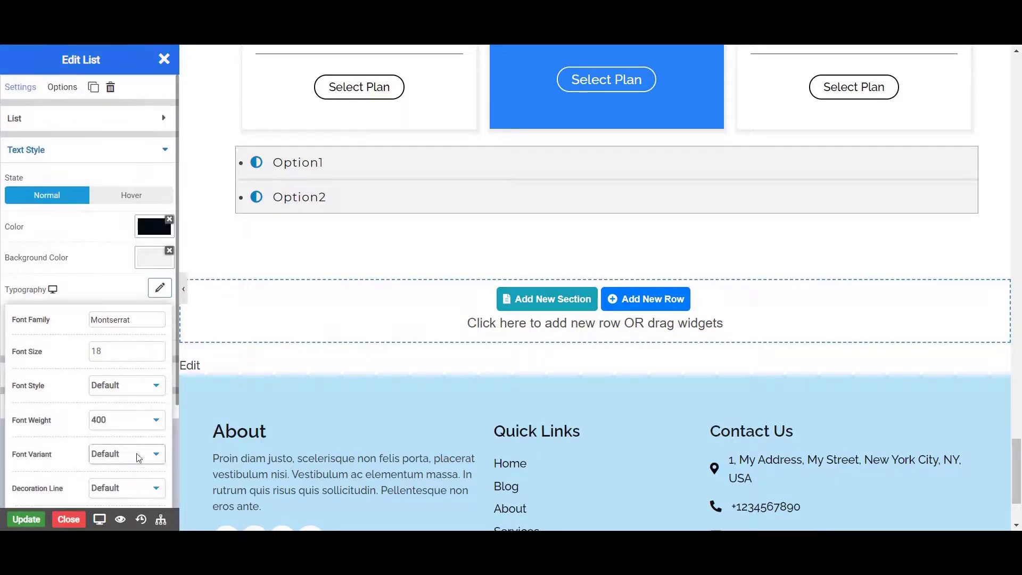
Raise the list text indent to 15.
click(160, 288)
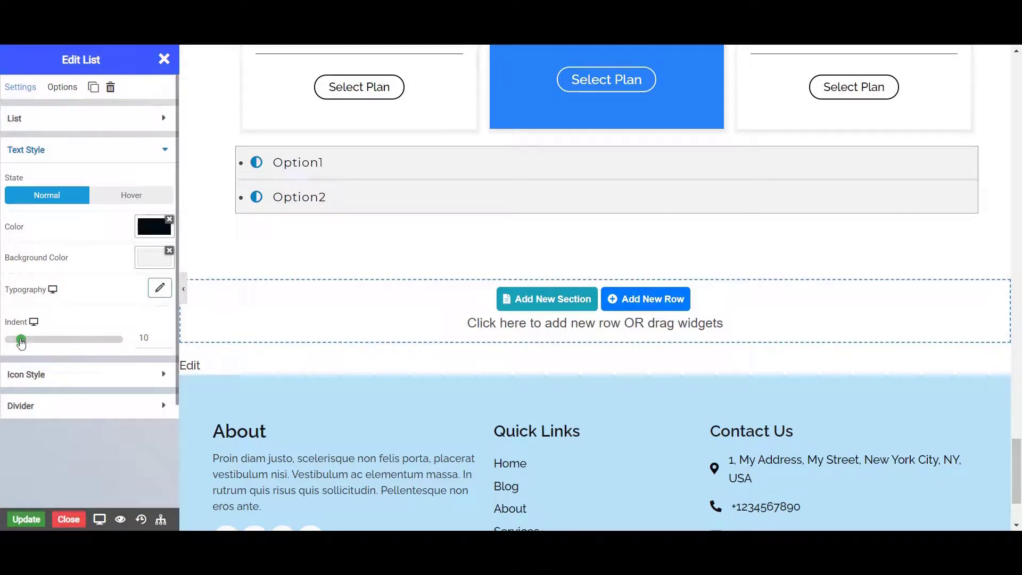
drag(23, 343, 28, 350)
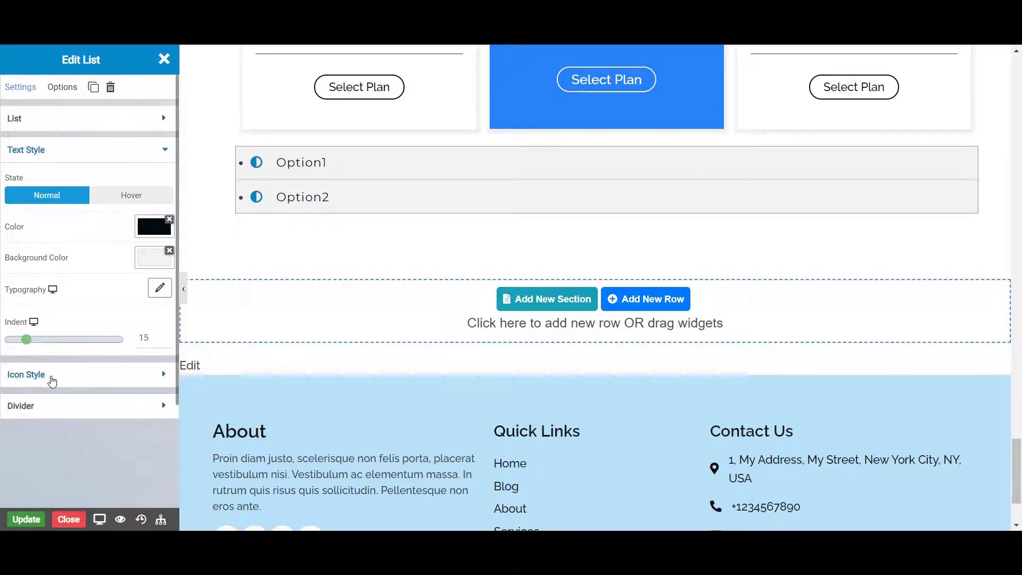
Colour the list icons #545df8 and set their size to 23.
click(51, 381)
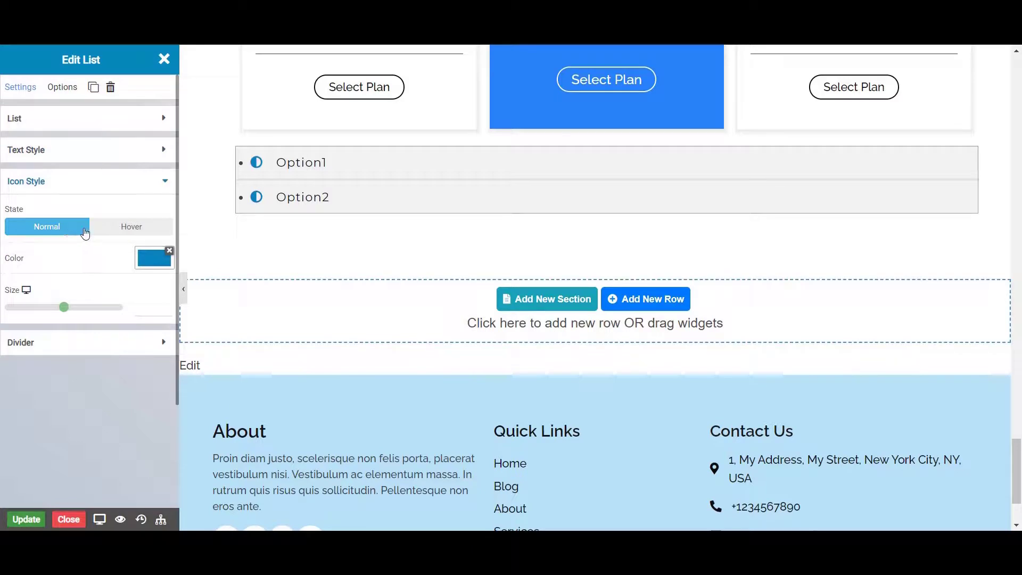
click(143, 259)
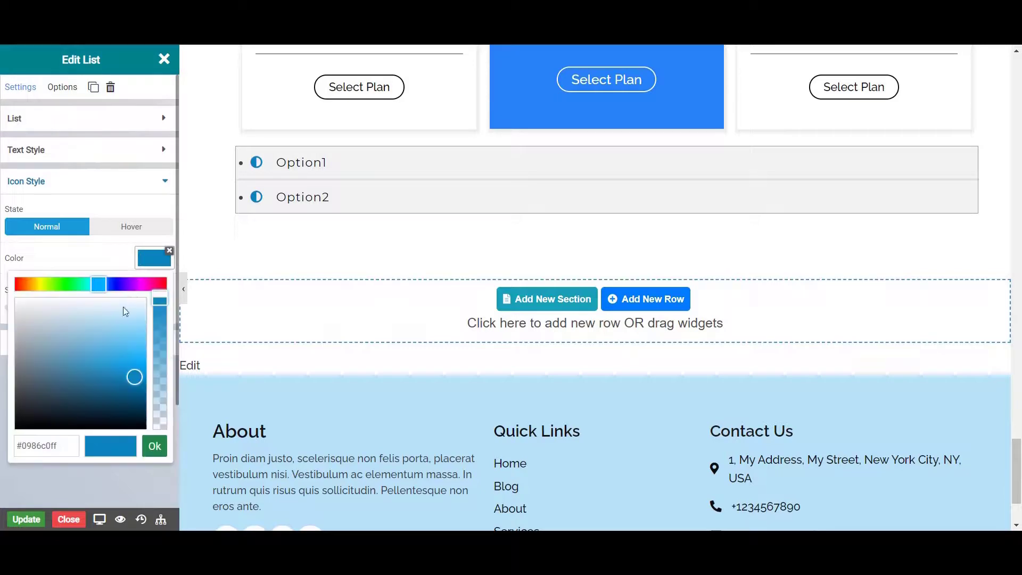
click(119, 285)
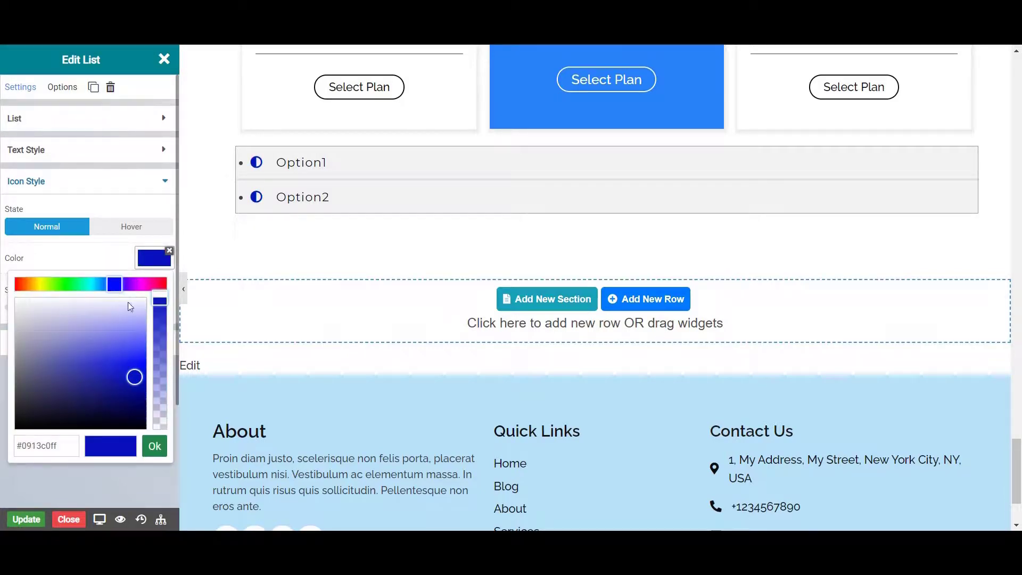
click(137, 339)
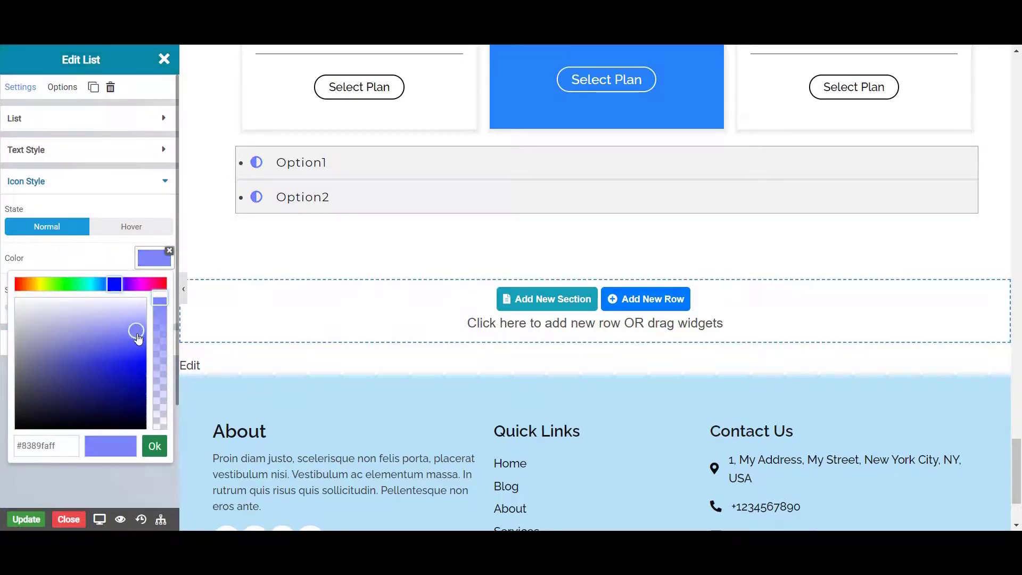
drag(137, 344, 138, 349)
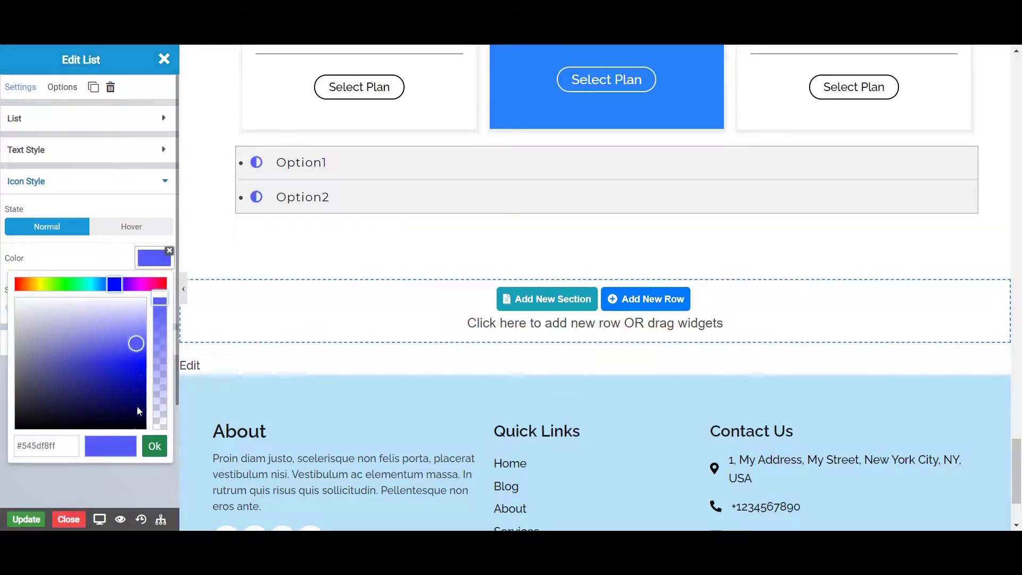
click(150, 447)
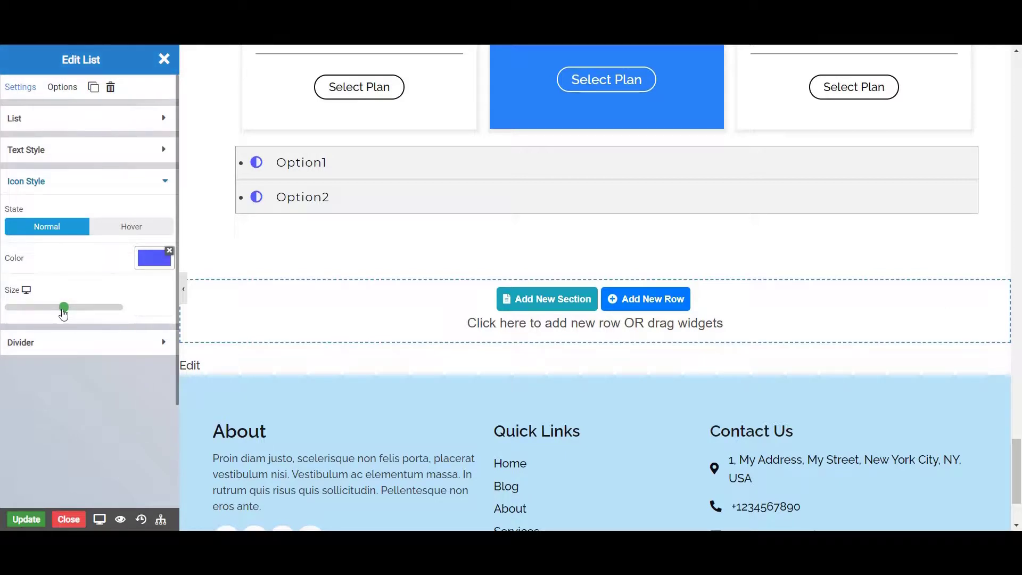
drag(64, 314, 28, 318)
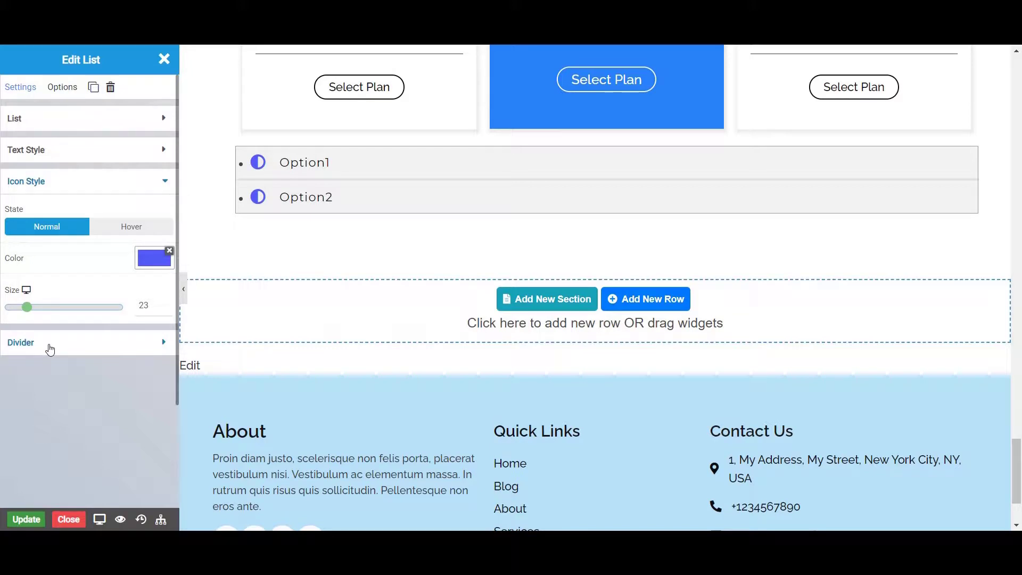
Try each list divider type (none, double, dotted, dashed, groove) and settle on Solid.
click(50, 349)
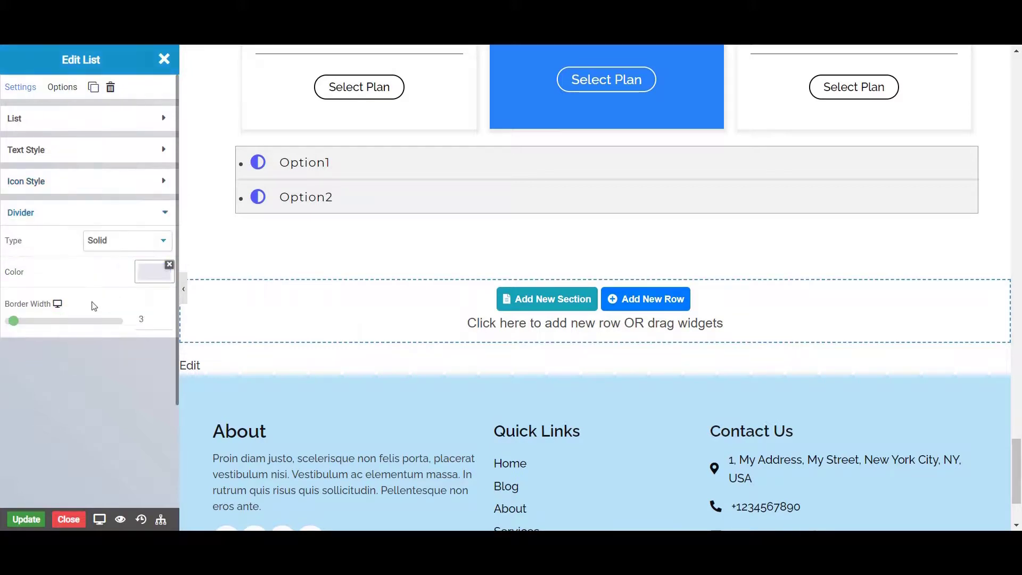
click(113, 243)
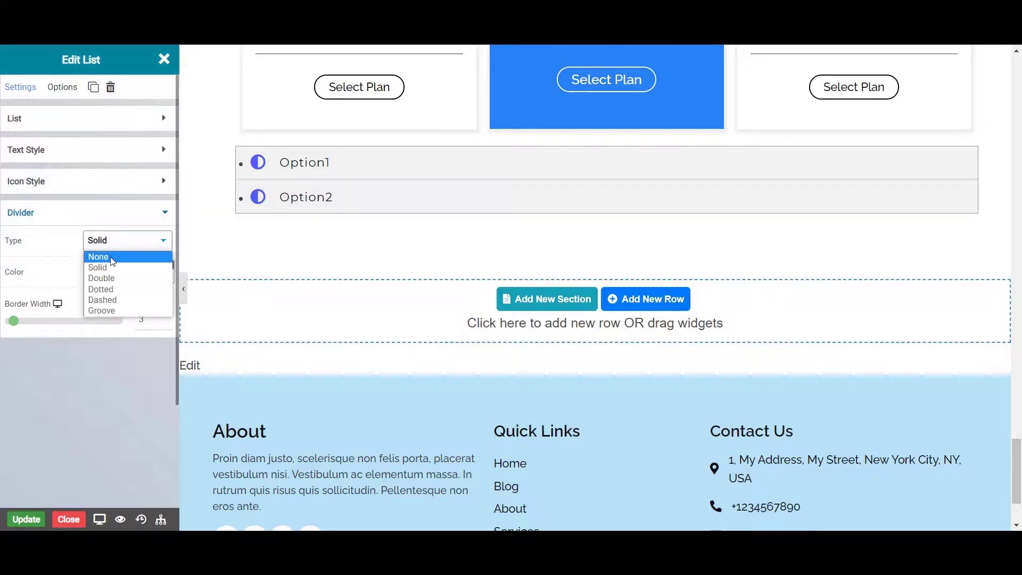
click(113, 257)
click(114, 243)
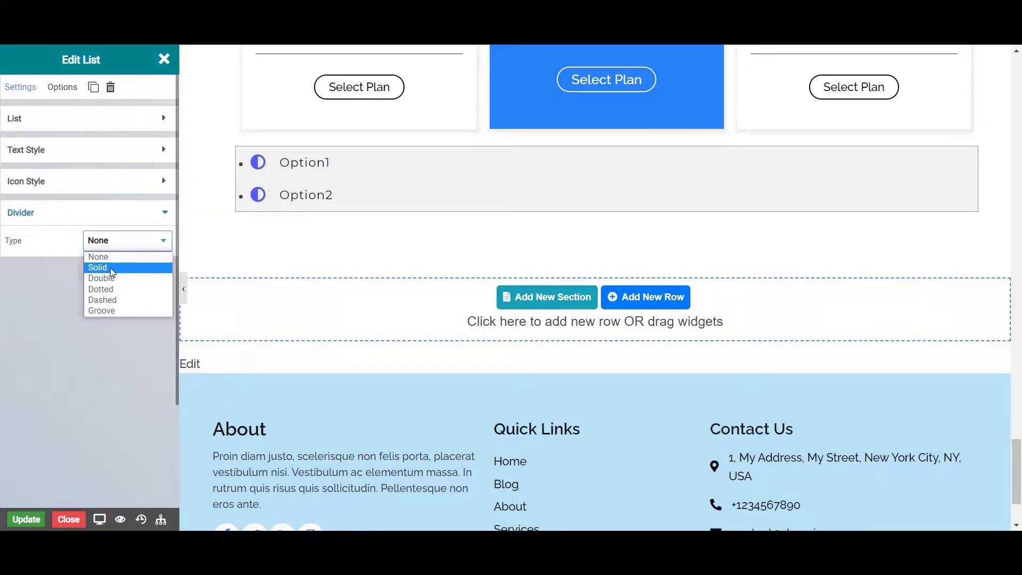
click(112, 268)
click(114, 241)
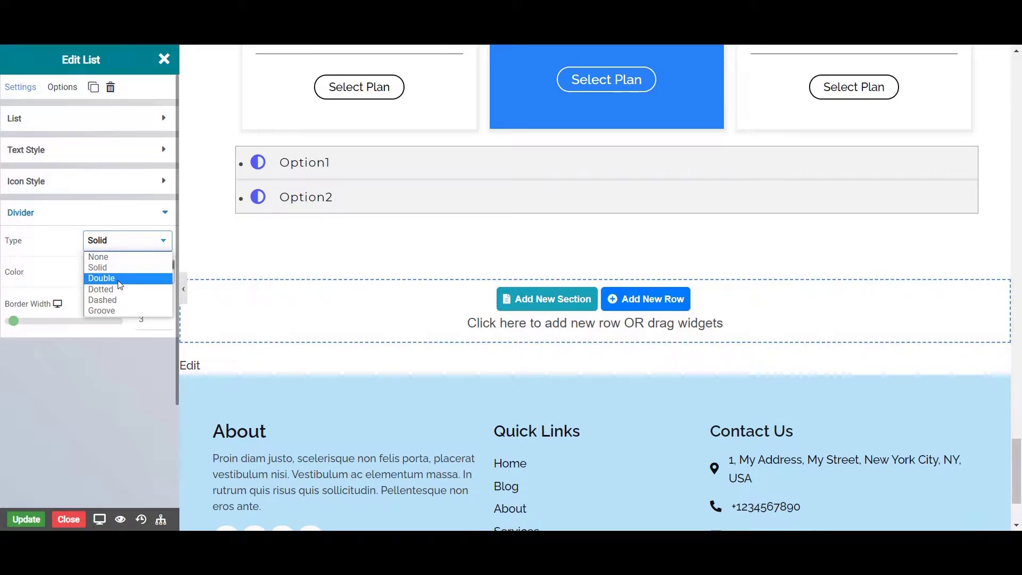
click(120, 278)
click(120, 242)
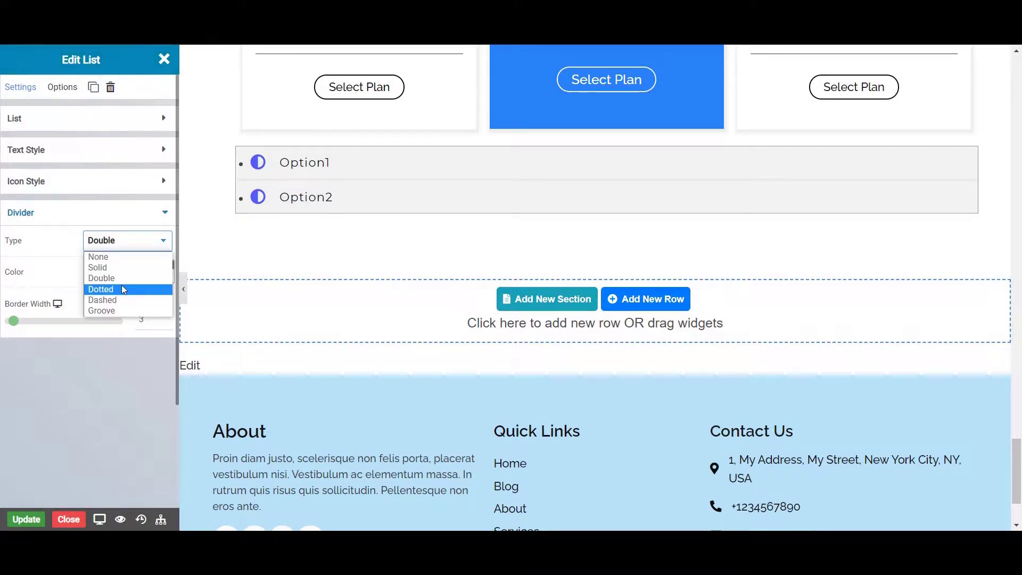
click(121, 289)
click(120, 241)
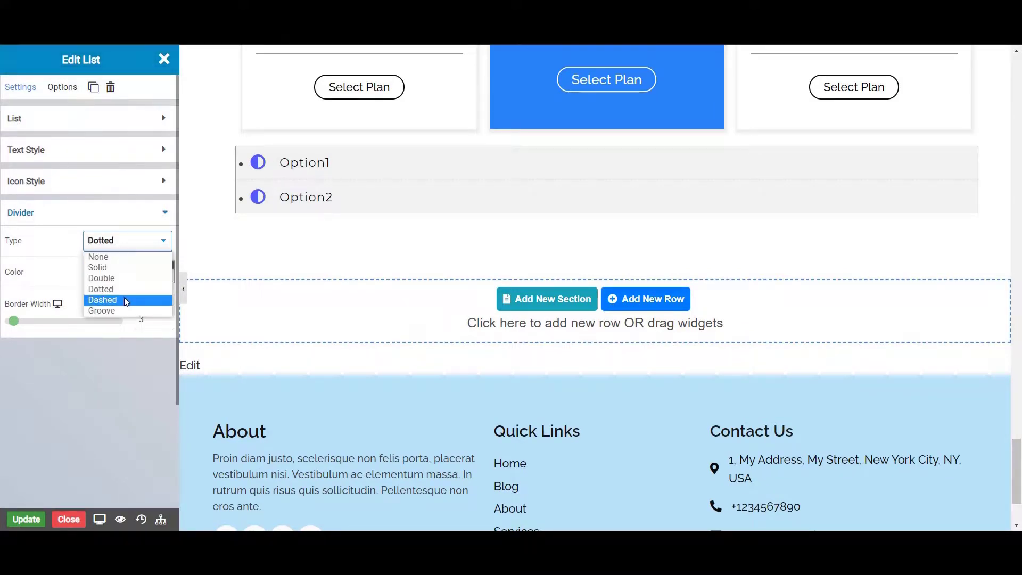
click(124, 299)
click(131, 241)
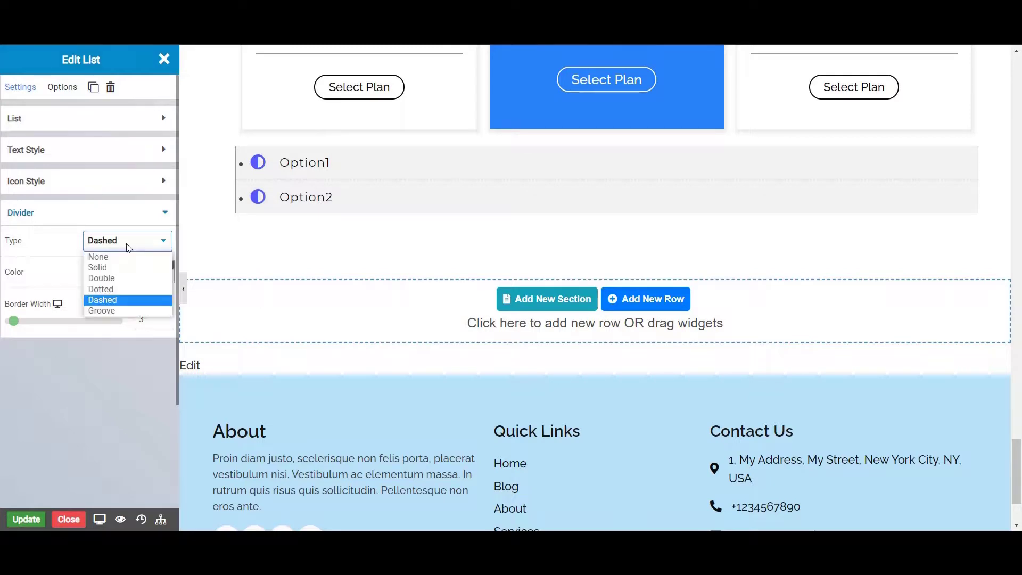
click(133, 308)
click(129, 243)
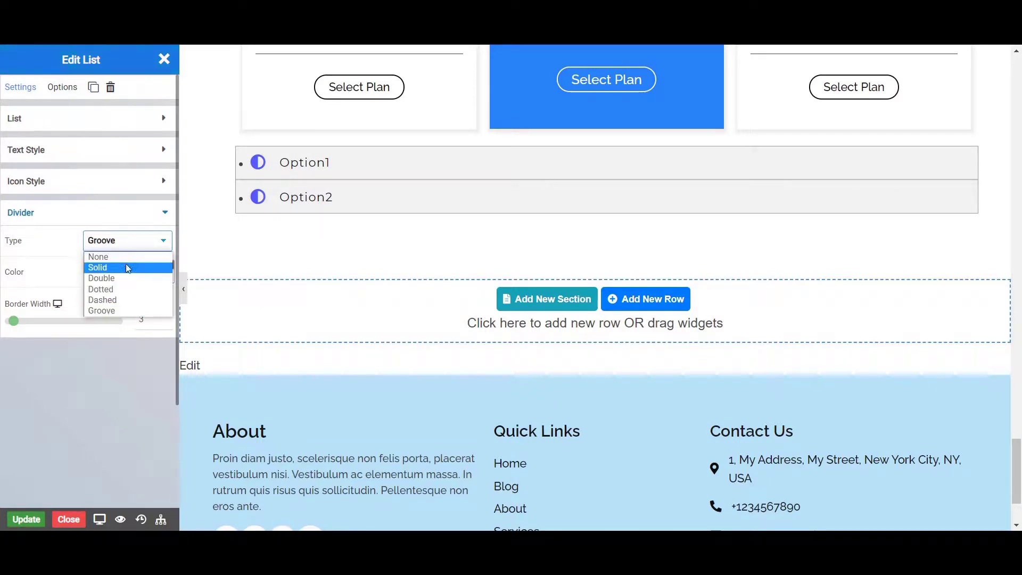
click(128, 267)
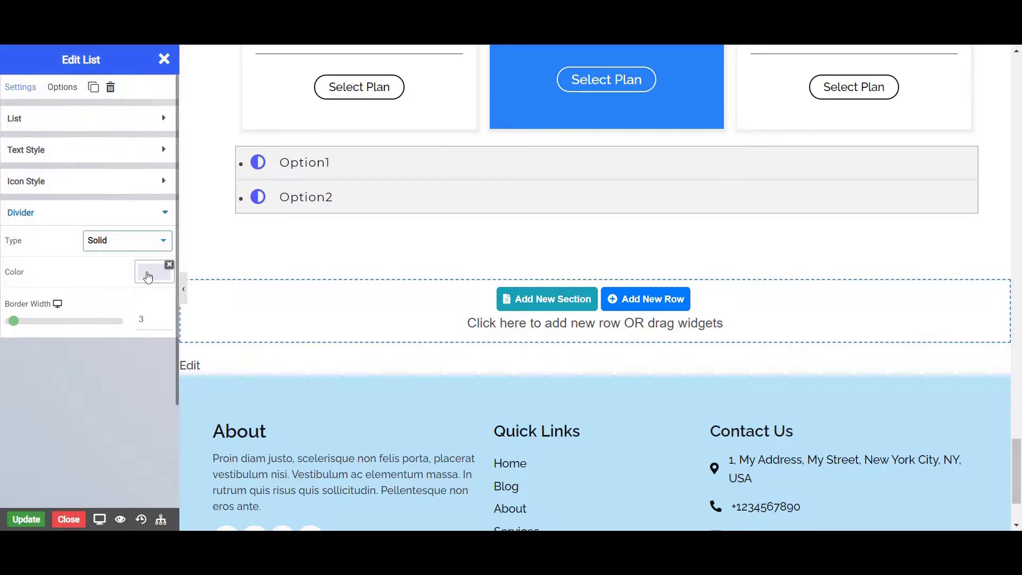
Make the divider colour light purple and set its border width to 4.
click(148, 277)
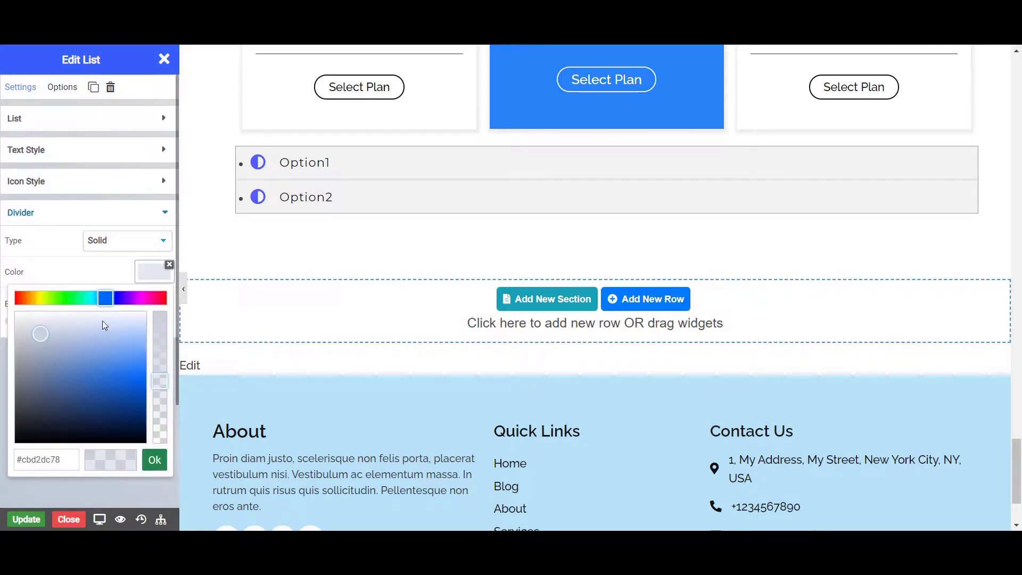
drag(105, 298, 114, 298)
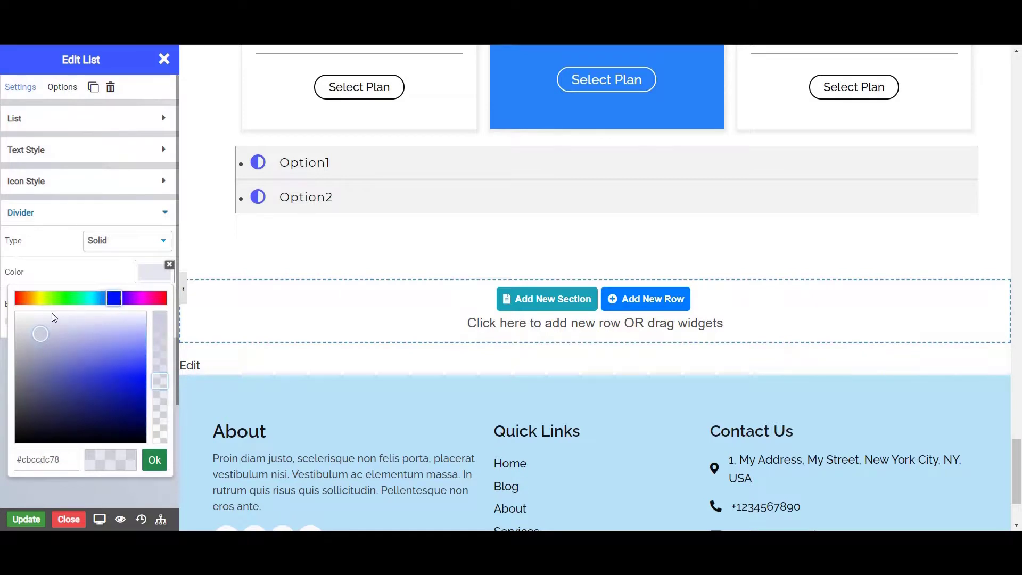
mouse_move(41, 334)
mouse_down()
mouse_move(103, 335)
mouse_move(136, 366)
mouse_up()
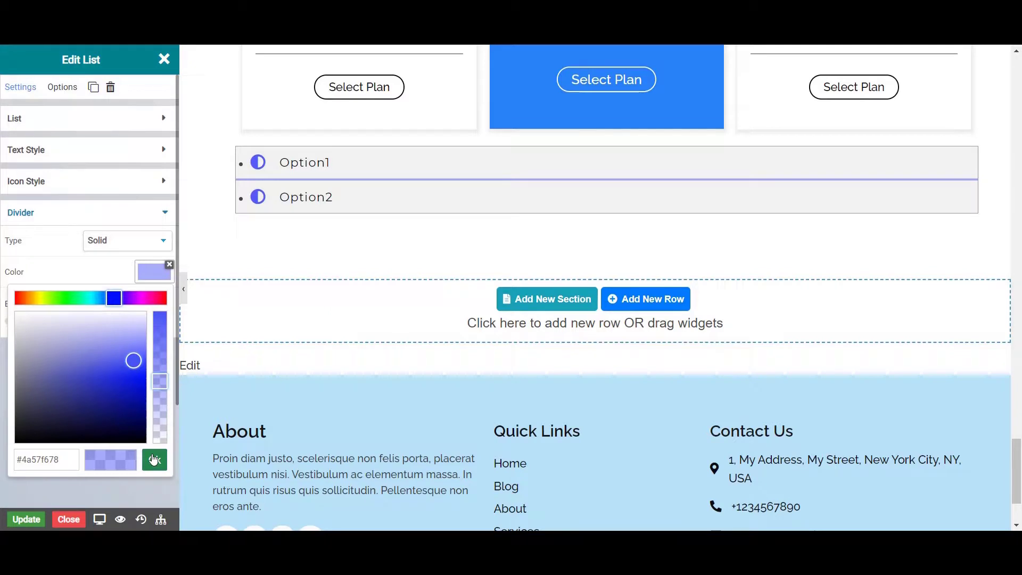
click(154, 460)
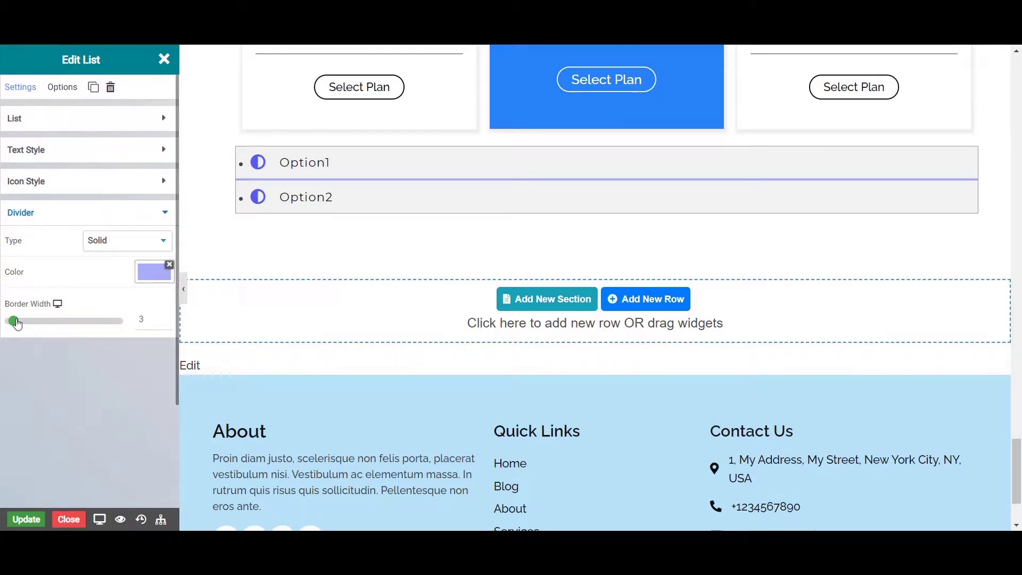
mouse_move(18, 325)
mouse_down()
mouse_move(42, 330)
mouse_move(17, 330)
mouse_up()
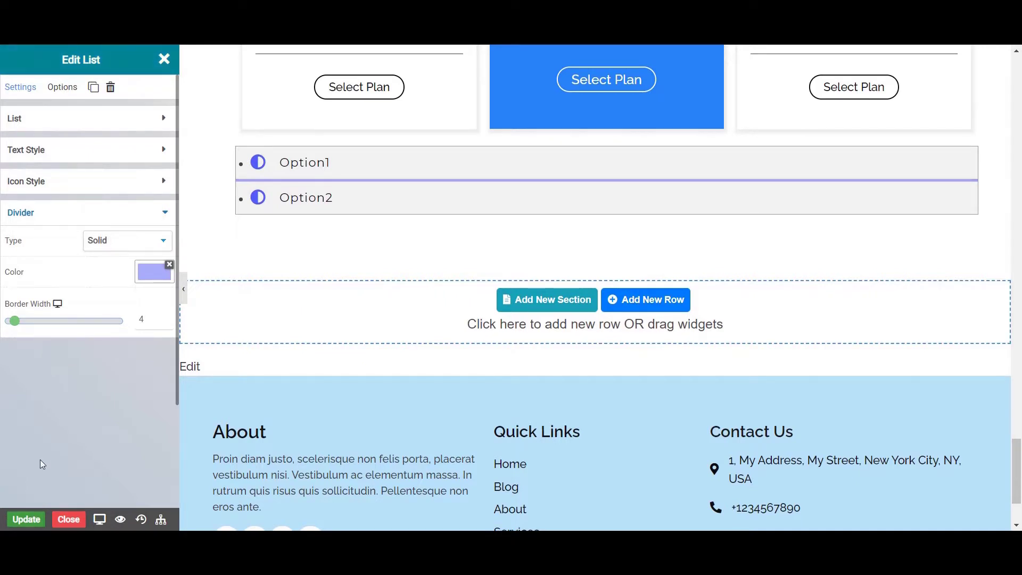
Update the page, dismiss the 'updated successfully' alert, and open Preview Changes.
click(29, 520)
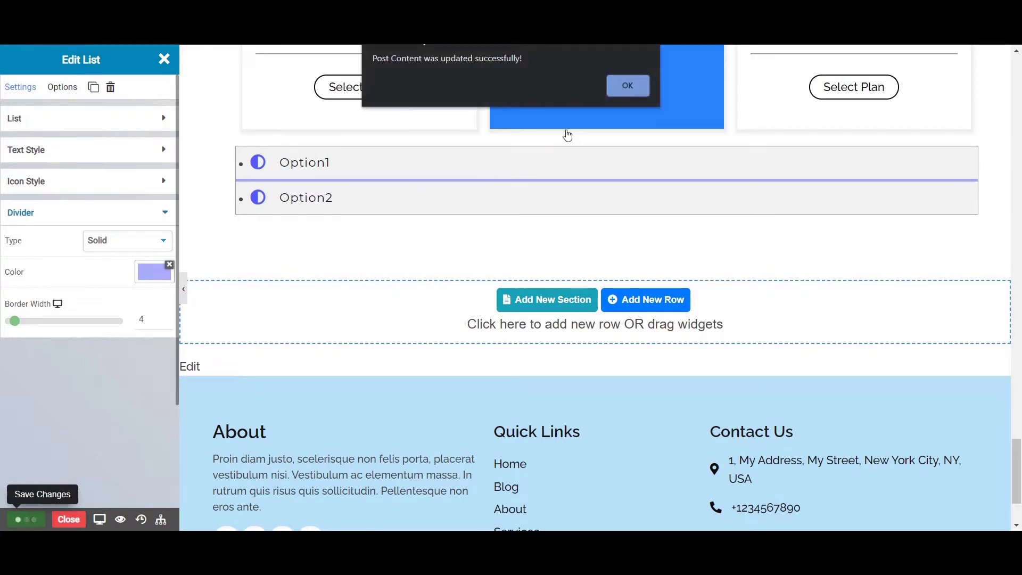
click(624, 86)
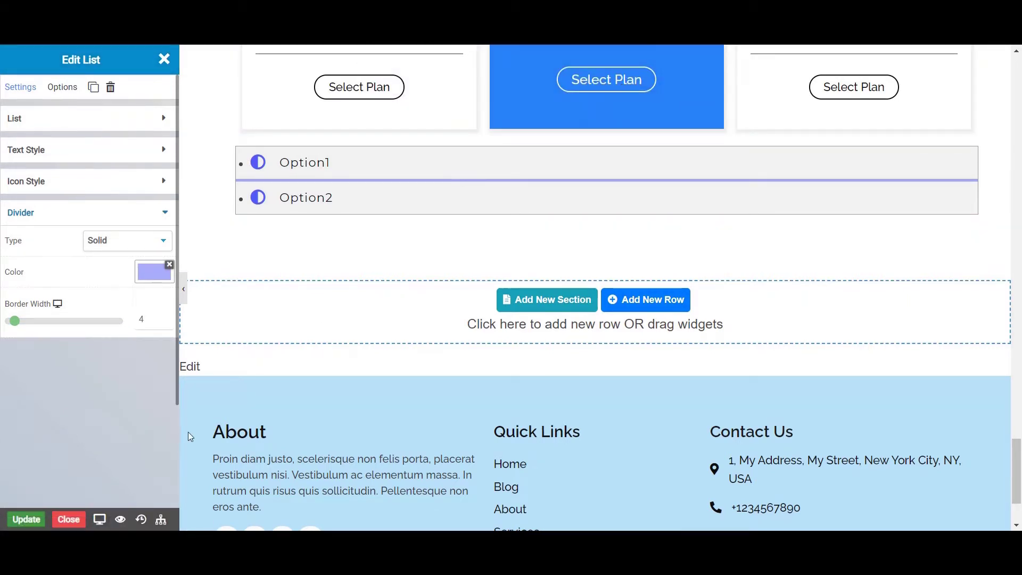
click(121, 521)
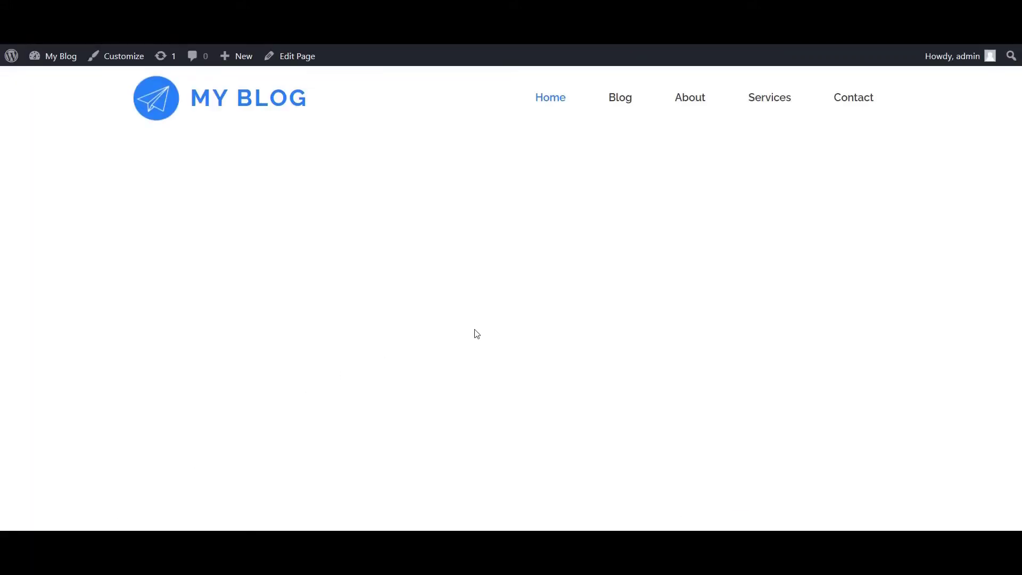
Scroll the live page down to the Option1/Option2 list above the footer.
scroll(477, 334, down, 10)
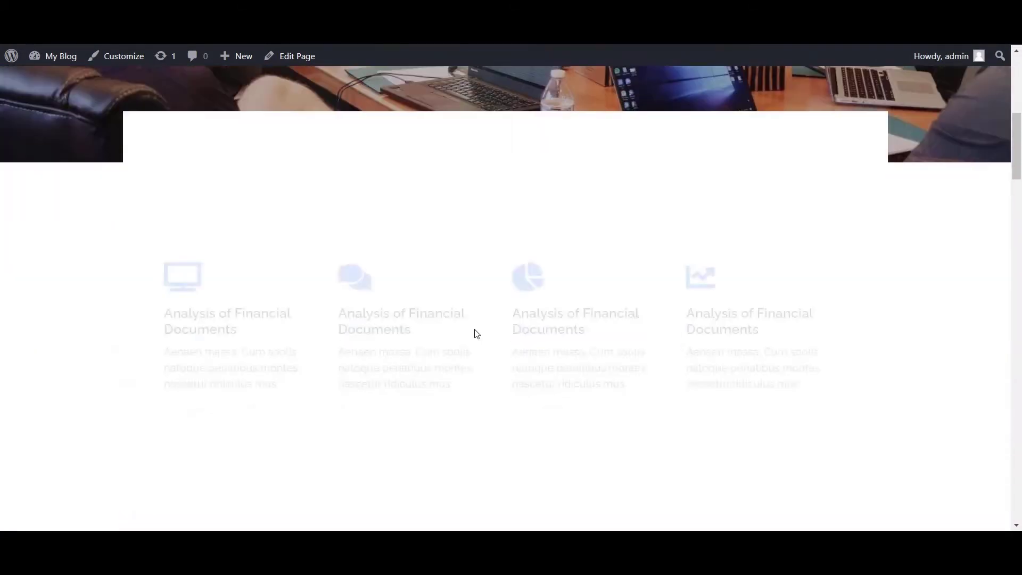
scroll(476, 333, down, 10)
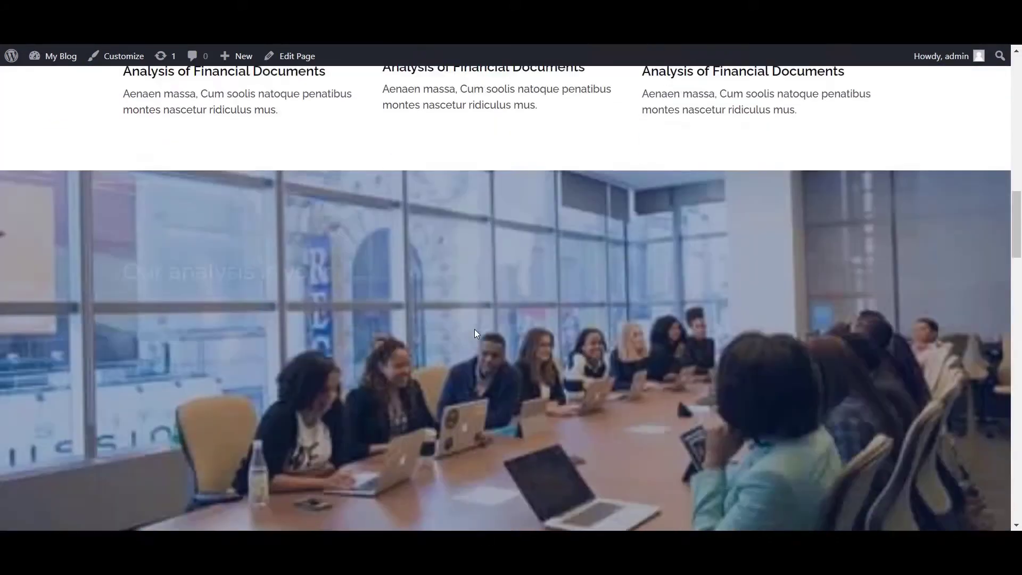
scroll(476, 334, down, 15)
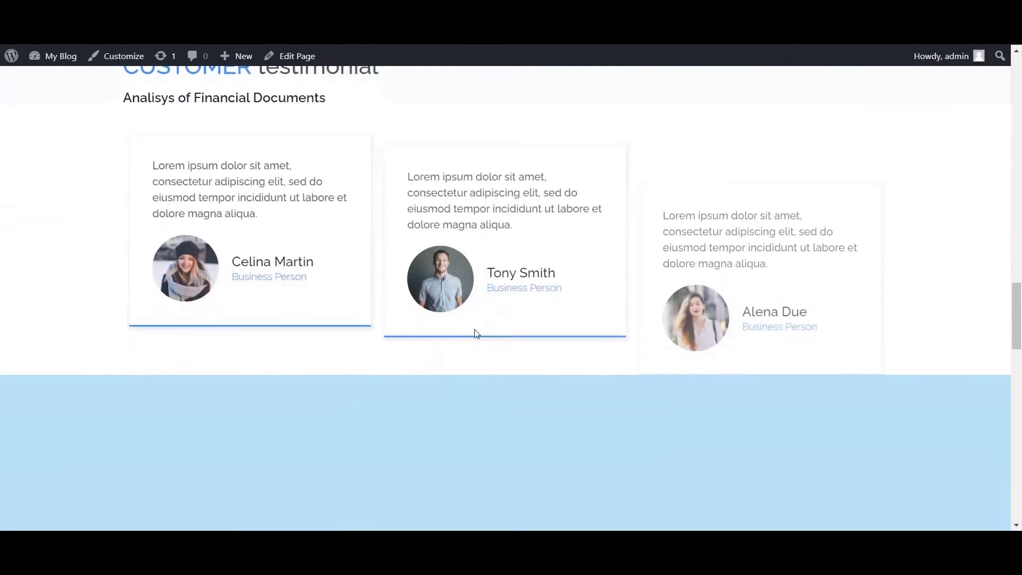
scroll(476, 334, down, 5)
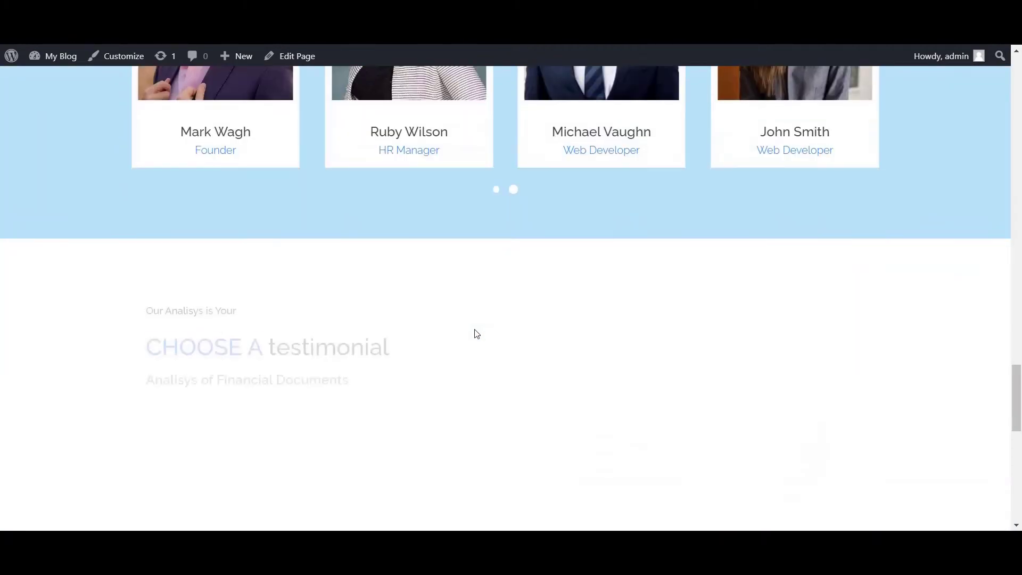
scroll(476, 334, down, 3)
scroll(474, 330, down, 7)
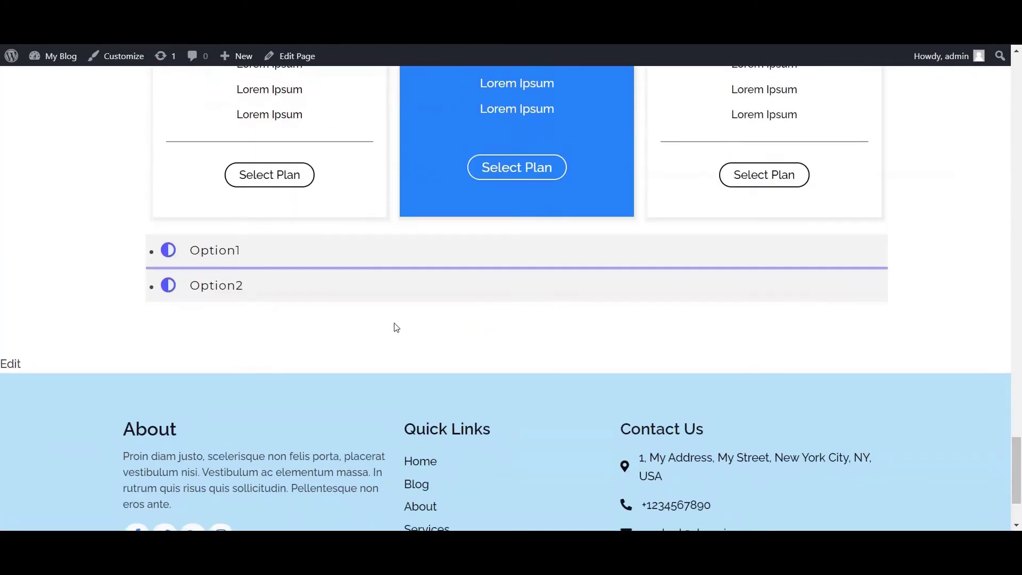